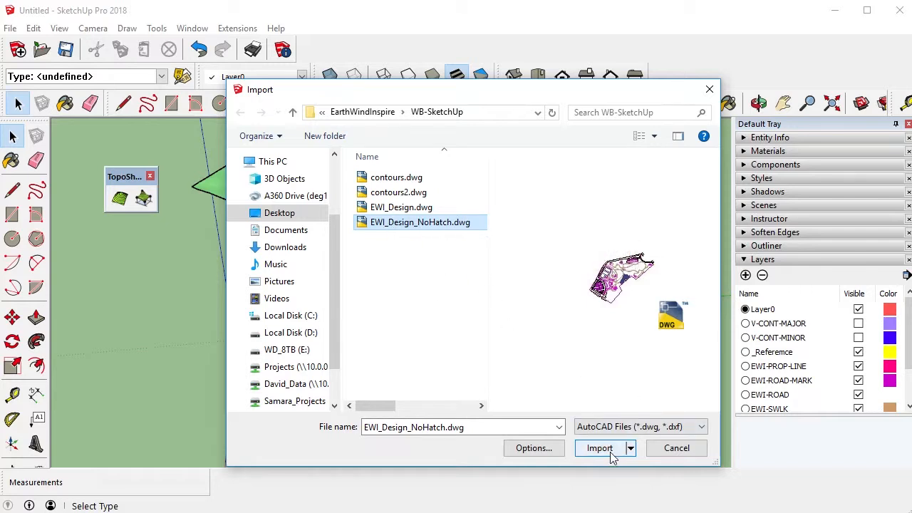
Import EWI_Design_NoHatch.dwg in feet, with face merging, face orientation and drawing-origin preservation off, and dismiss the import results.
left_click(530, 448)
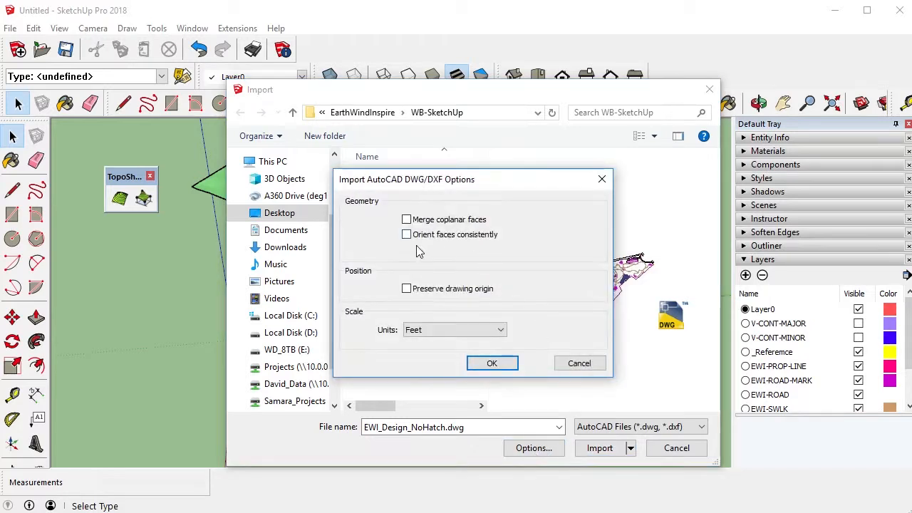
left_click(489, 363)
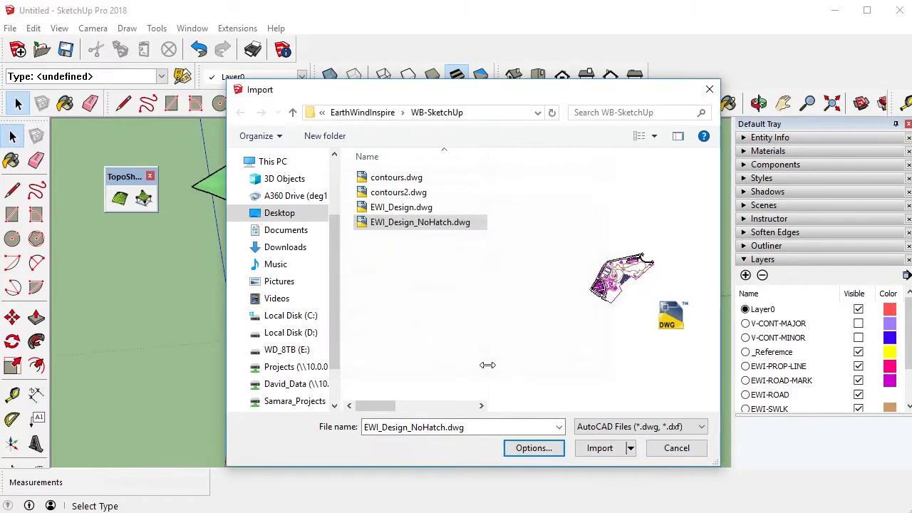
left_click(601, 455)
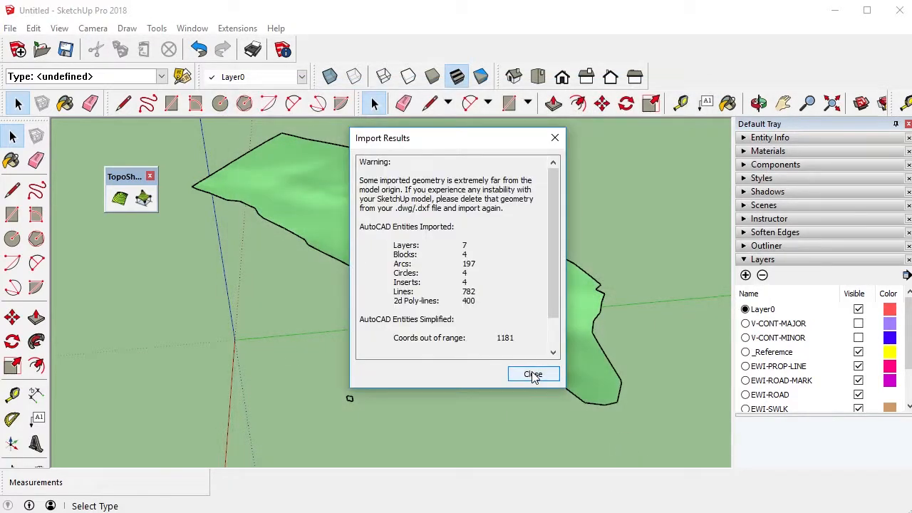
left_click(539, 375)
Move the imported site drawing by its building outline's corner onto the matching corner of the black reference building footprint.
middle_click_drag(464, 355, 405, 253)
mouse_move(415, 390)
middle_mouse_down()
mouse_move(418, 356)
mouse_move(400, 385)
middle_mouse_up()
scroll(401, 384, "up", 6)
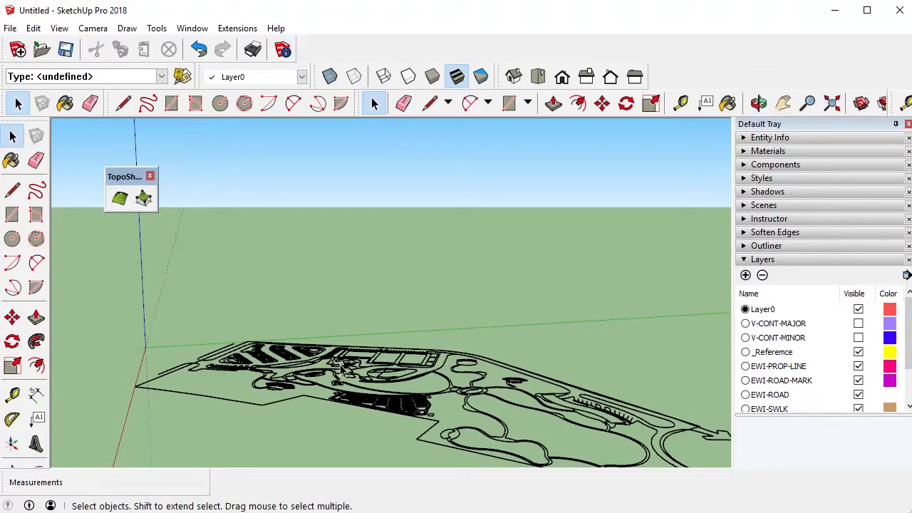
left_click(396, 378)
middle_click_drag(358, 372, 385, 248)
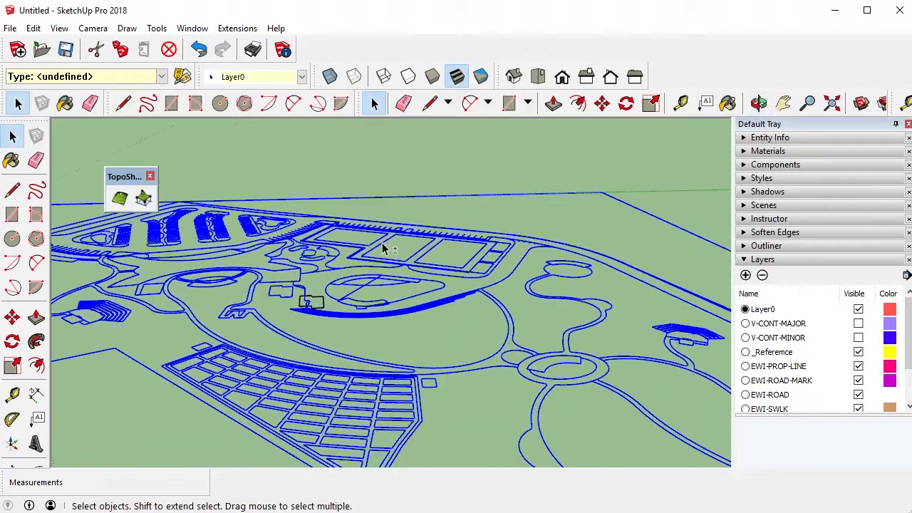
scroll(295, 326, "up", 5)
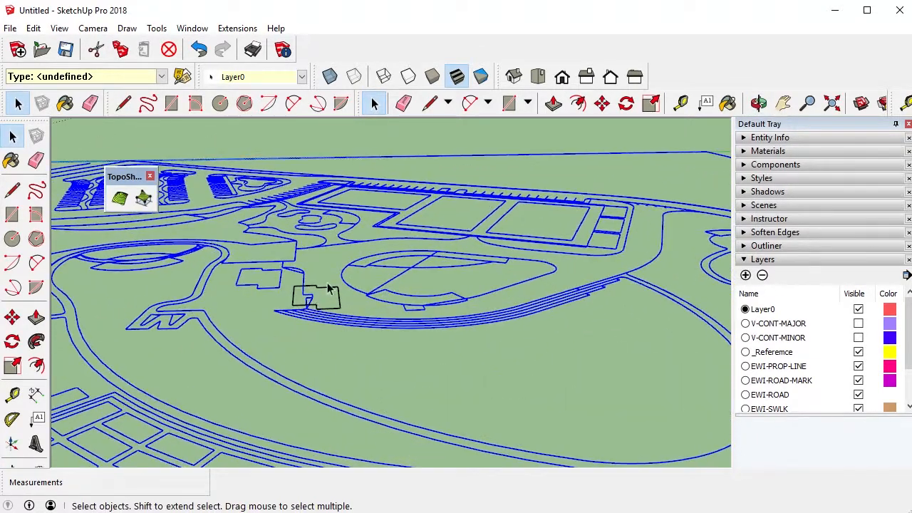
middle_click_drag(328, 284, 415, 305)
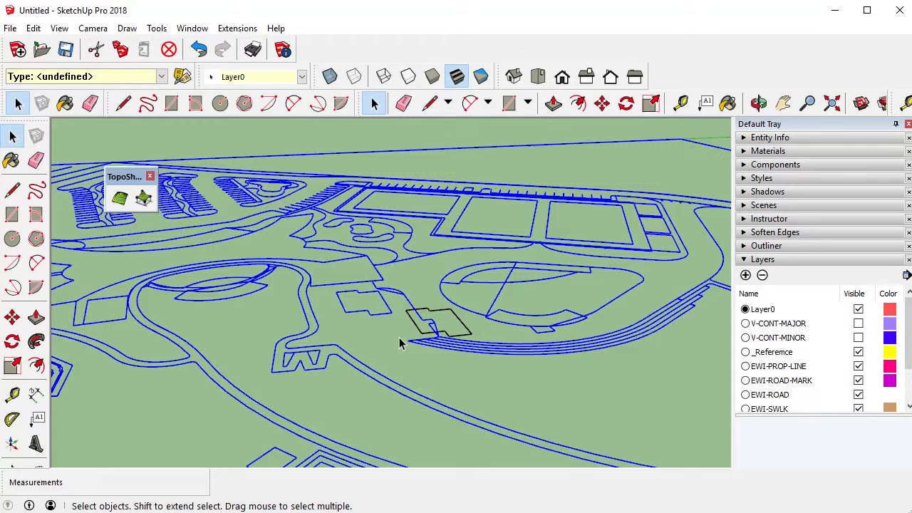
scroll(392, 314, "up", 3)
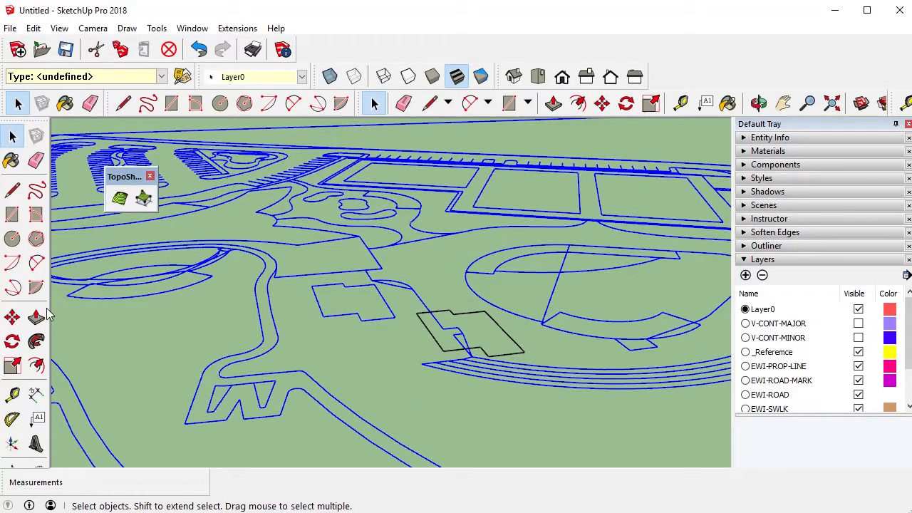
left_click(12, 317)
left_click(311, 287)
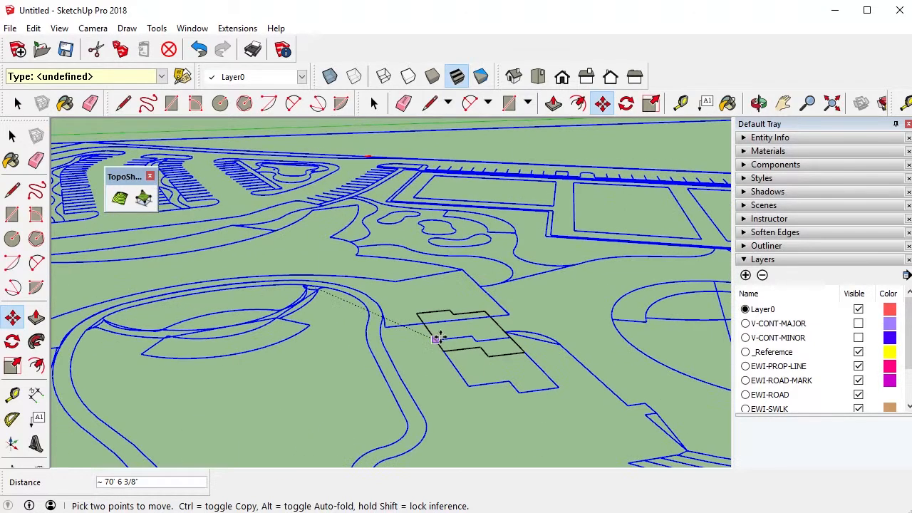
left_click(417, 313)
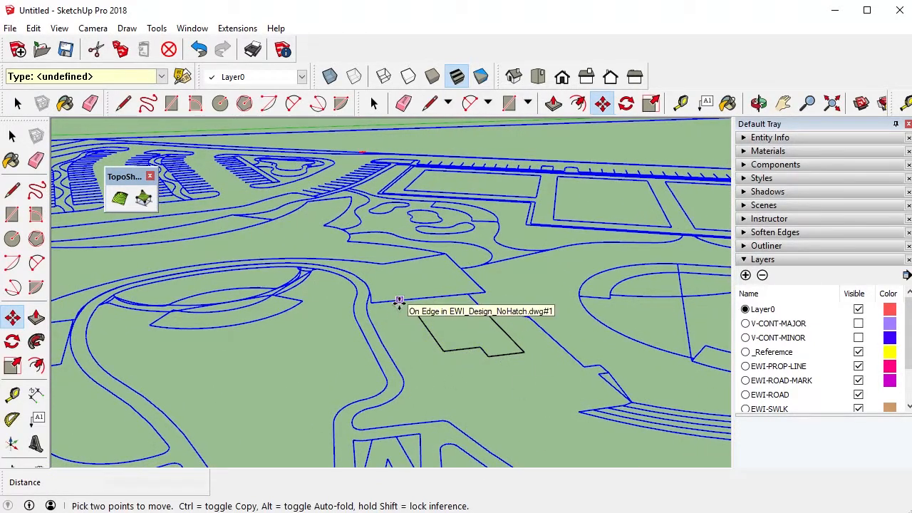
Examine how the moved site drawing's building outline lines up with the black reference footprint.
left_click(12, 135)
left_click(378, 286)
middle_click(364, 286)
left_click(369, 292)
scroll(369, 298, "down", 2)
mouse_move(369, 303)
middle_mouse_down()
mouse_move(366, 295)
mouse_move(377, 299)
middle_mouse_up()
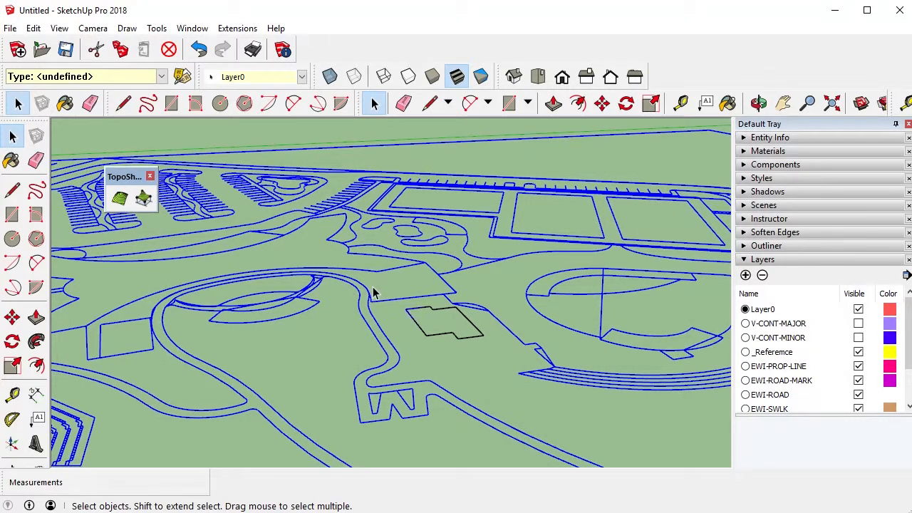
scroll(369, 299, "up", 3)
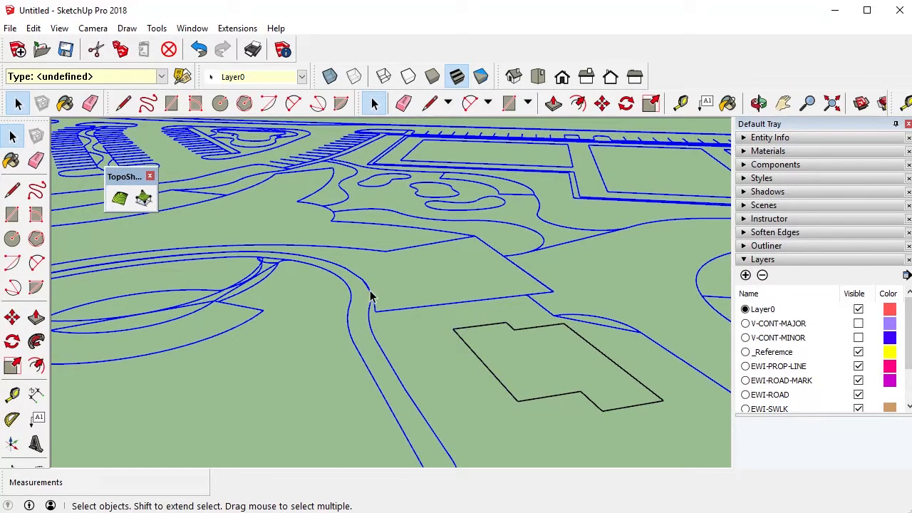
scroll(370, 298, "up", 2)
scroll(369, 297, "down", 5)
scroll(369, 297, "down", 8)
middle_click_drag(370, 293, 416, 317)
Examine the green terrain's position and extent above the flat site drawing.
left_click(378, 173)
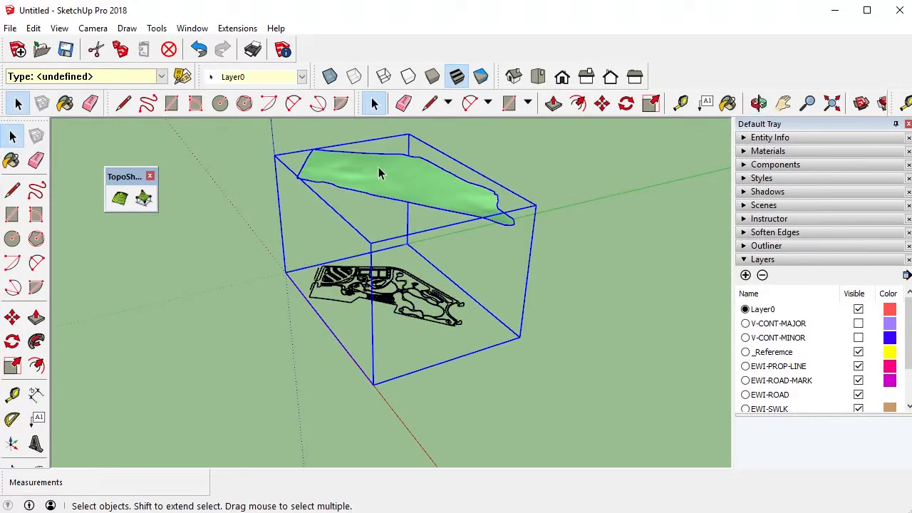
scroll(379, 173, "up", 6)
scroll(365, 274, "up", 2)
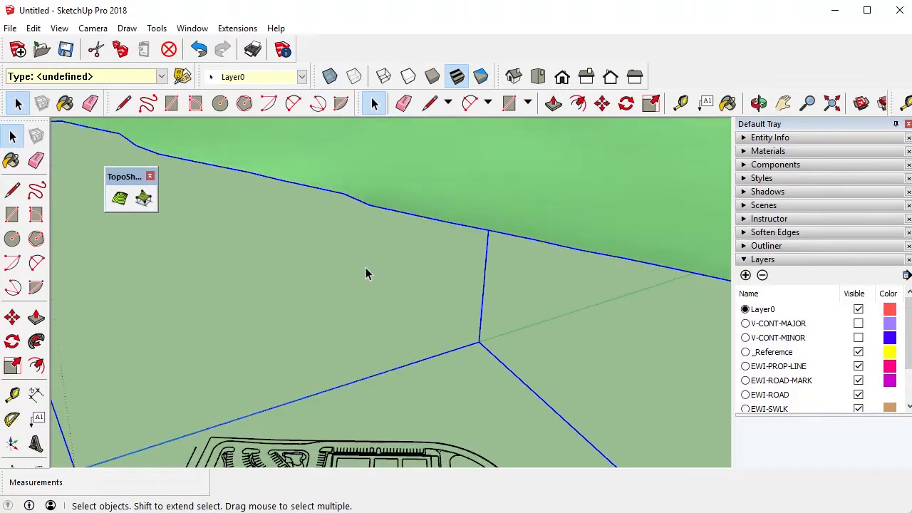
scroll(366, 268, "down", 3)
scroll(365, 268, "up", 1)
scroll(402, 203, "up", 1)
scroll(402, 203, "down", 3)
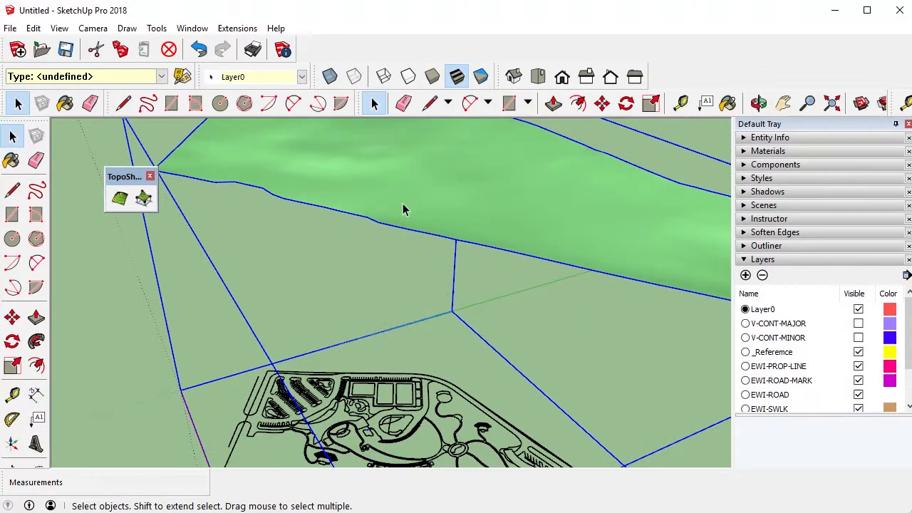
middle_click_drag(409, 204, 397, 248)
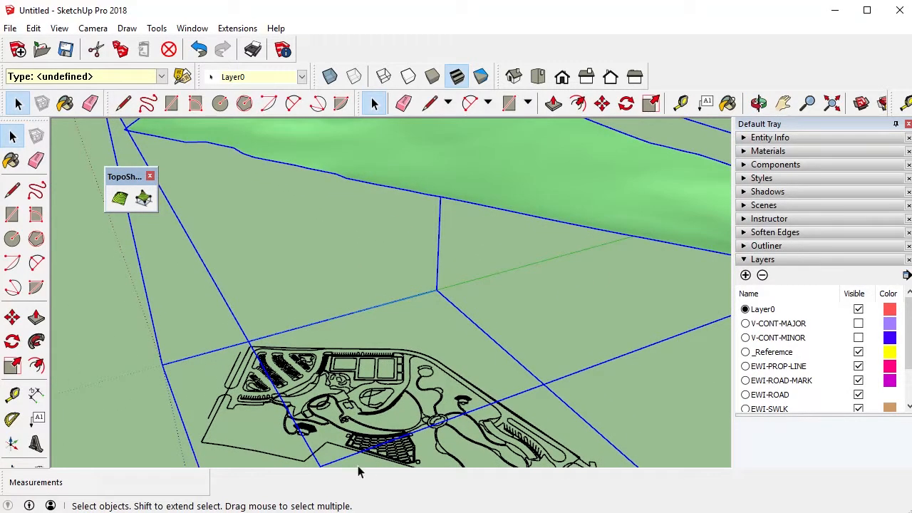
left_click(329, 311)
scroll(317, 270, "down", 2)
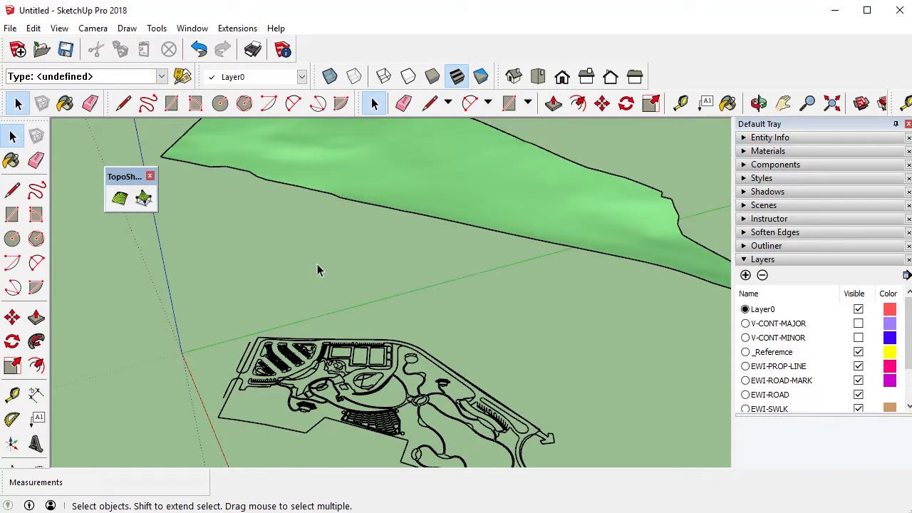
scroll(346, 361, "up", 3)
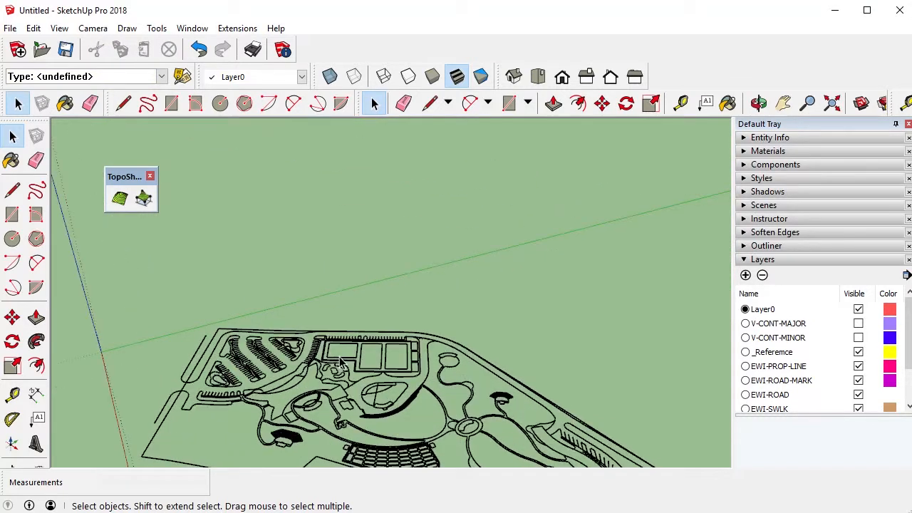
scroll(345, 361, "down", 2)
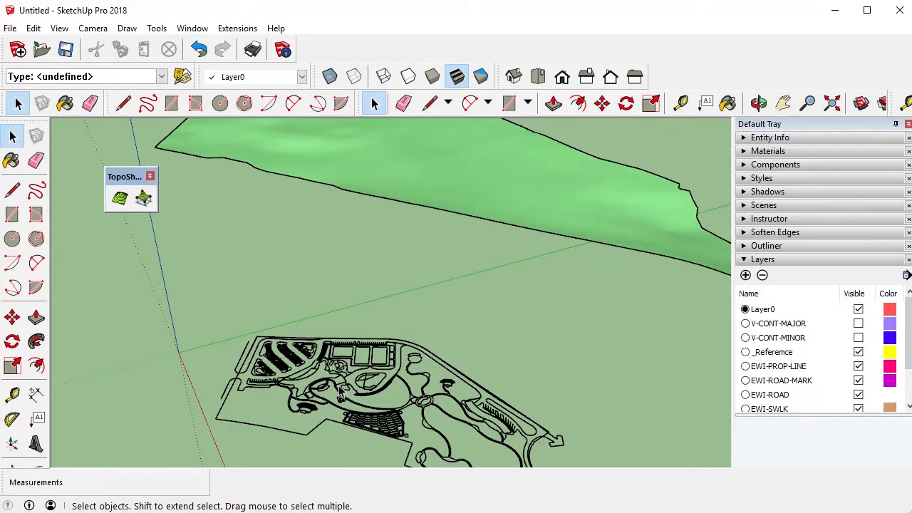
Select the site drawing and display the Sandbox toolbar beside the TopoShaper toolbar to review its terrain tools.
left_click(344, 378)
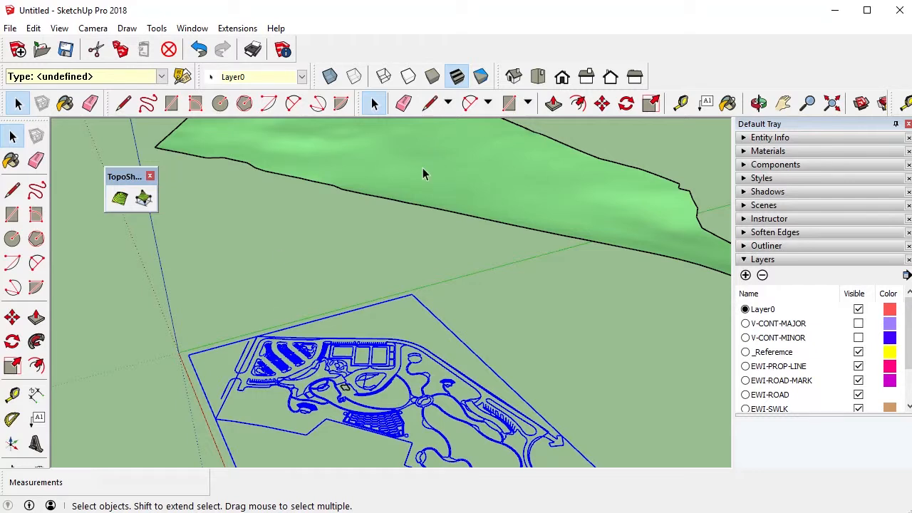
right_click(692, 70)
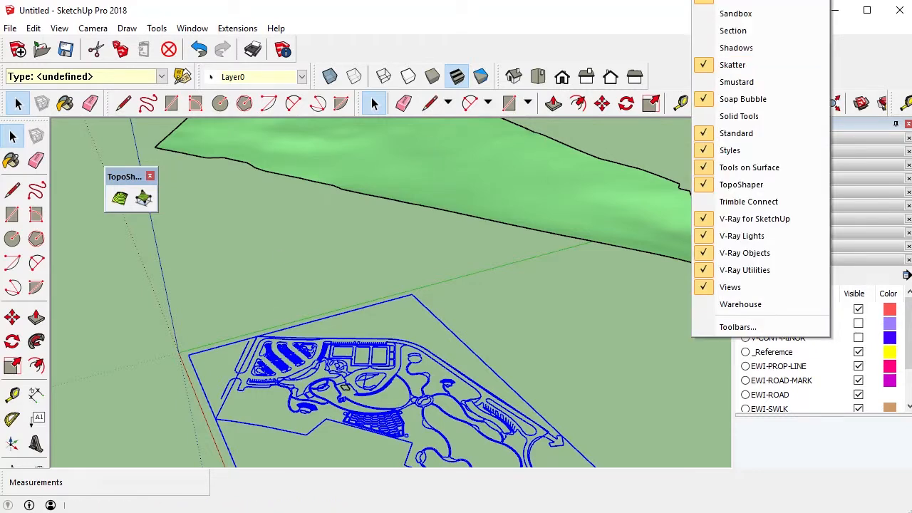
left_click(702, 14)
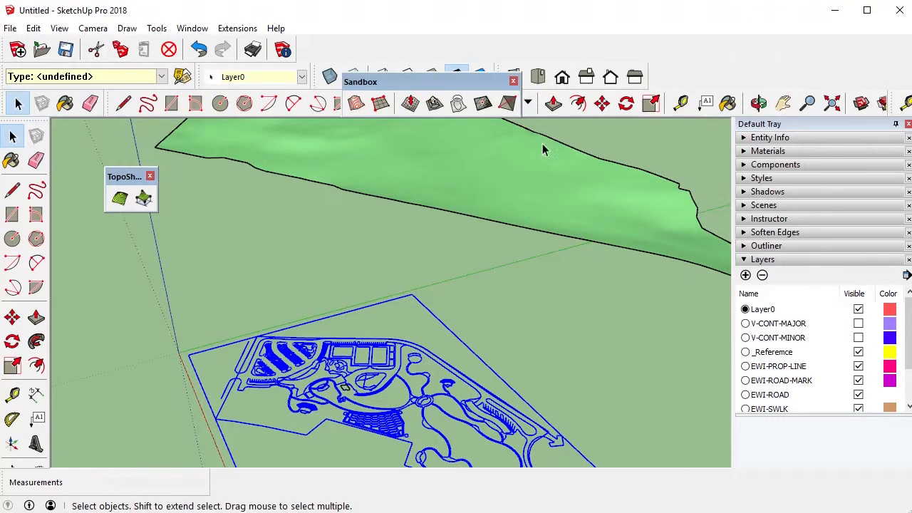
left_click_drag(438, 77, 276, 174)
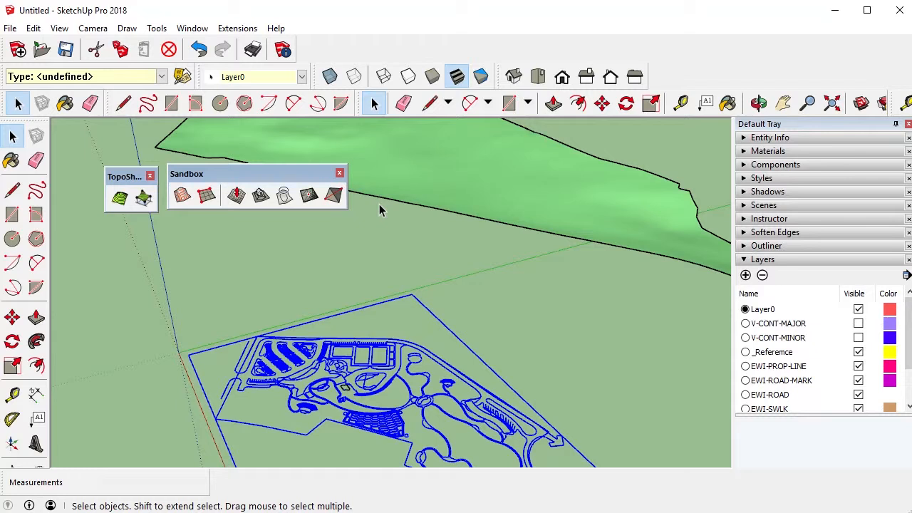
mouse_move(262, 174)
left_mouse_down()
mouse_move(265, 197)
mouse_move(258, 179)
left_mouse_up()
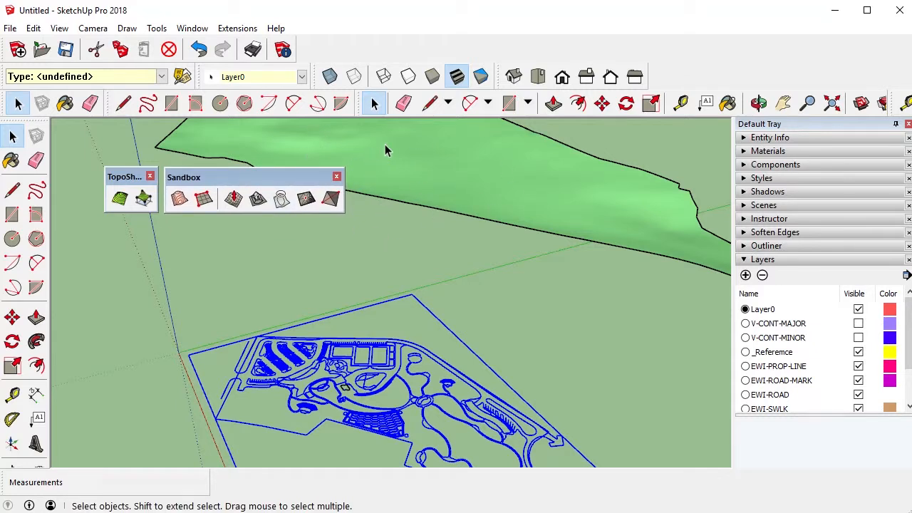
left_click_drag(229, 177, 229, 177)
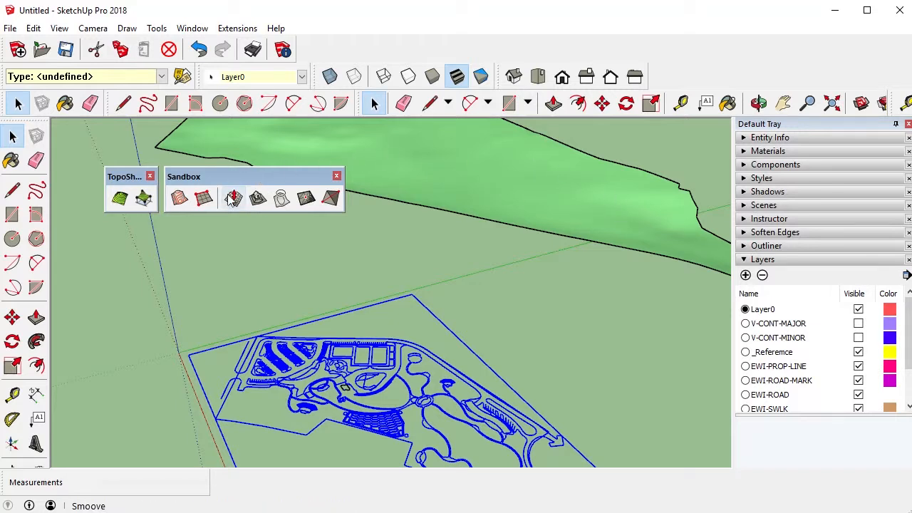
left_click_drag(261, 177, 261, 175)
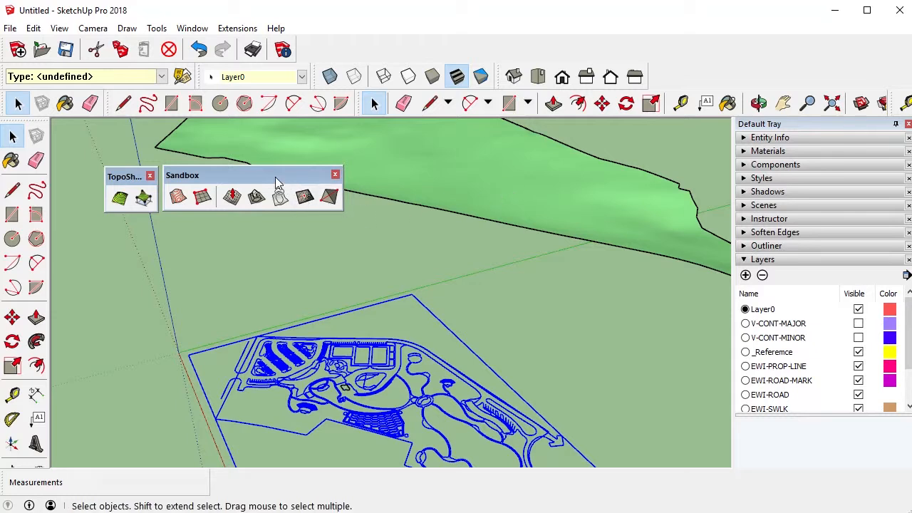
Close the TopoShaper and Sandbox toolbars and clear the selection of the site drawing.
left_click_drag(121, 176, 88, 167)
left_click(116, 167)
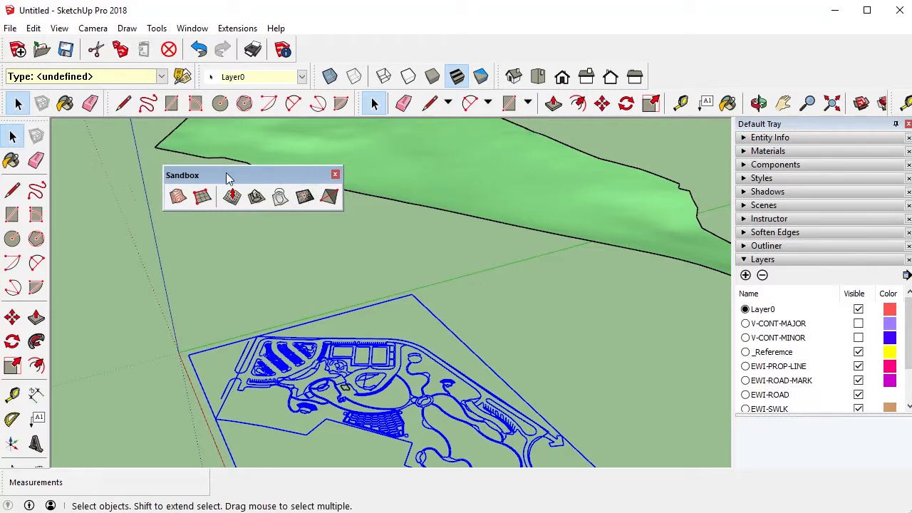
left_click(335, 174)
left_click(328, 251)
scroll(327, 251, "down", 2)
middle_click_drag(416, 254, 399, 257)
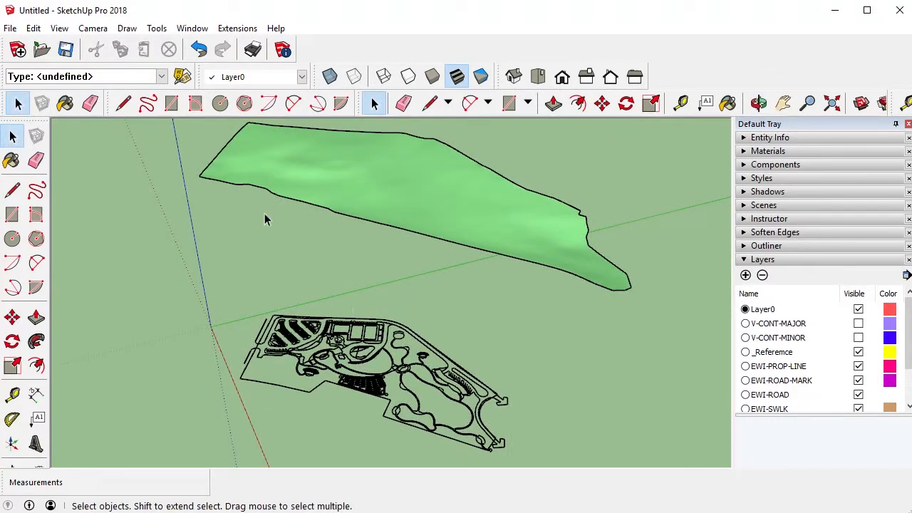
Switch the model to the standard Top view.
left_click(59, 30)
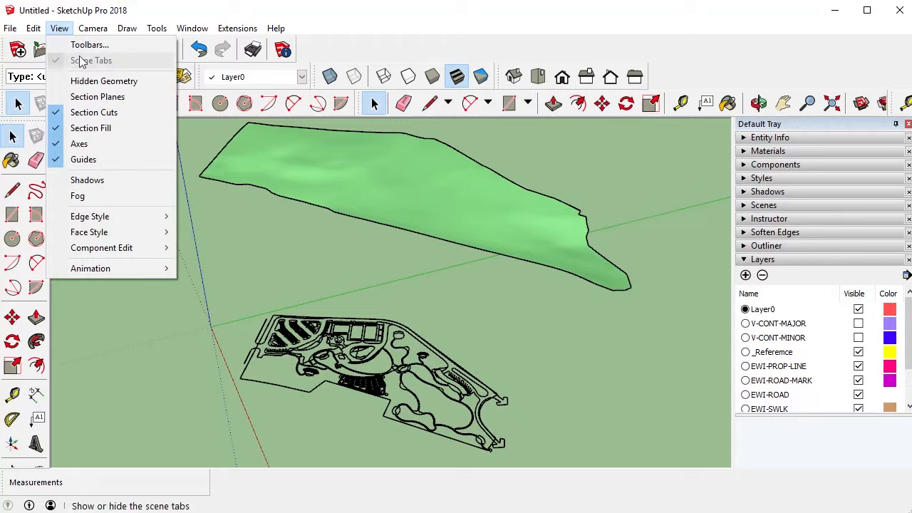
mouse_move(98, 27)
mouse_move(125, 77)
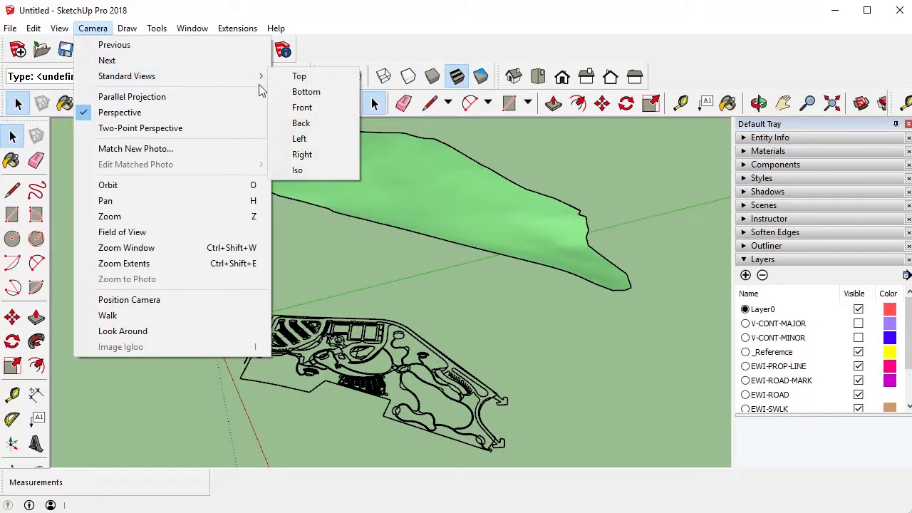
left_click(288, 75)
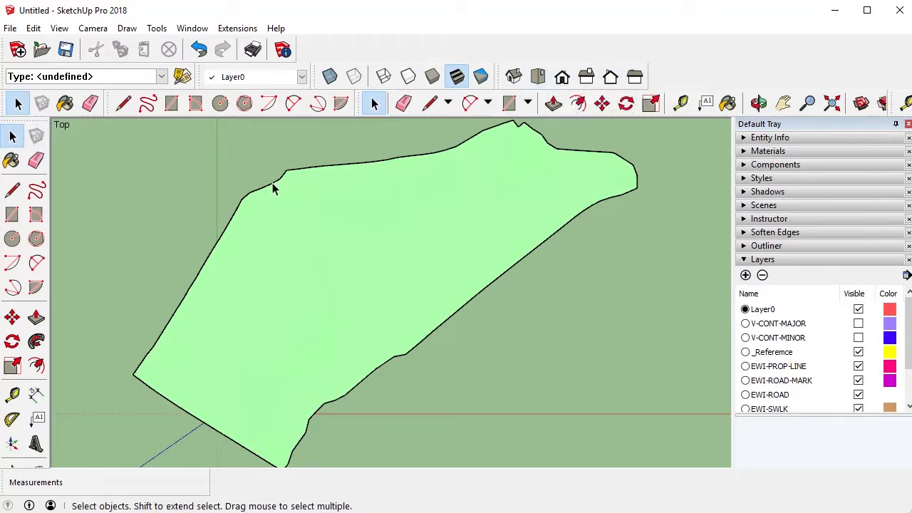
Hide the green terrain component covering the site drawing.
left_click(232, 238)
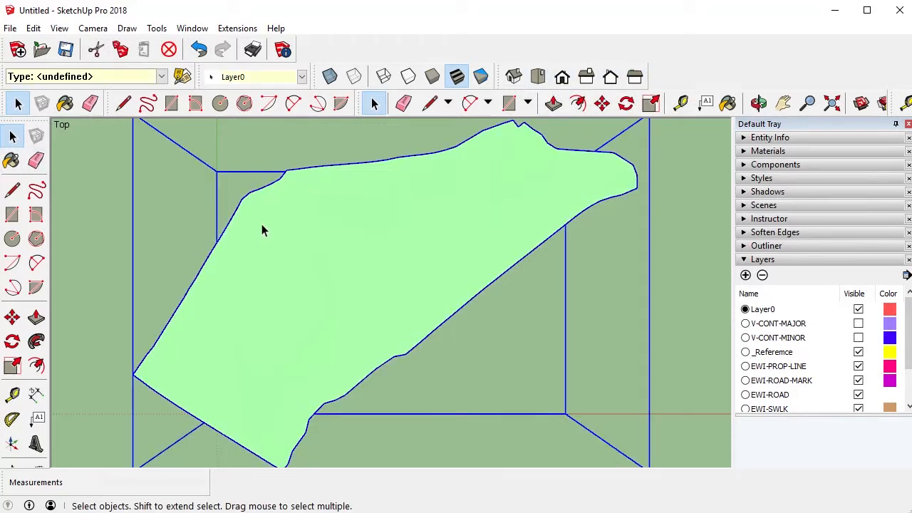
right_click(258, 228)
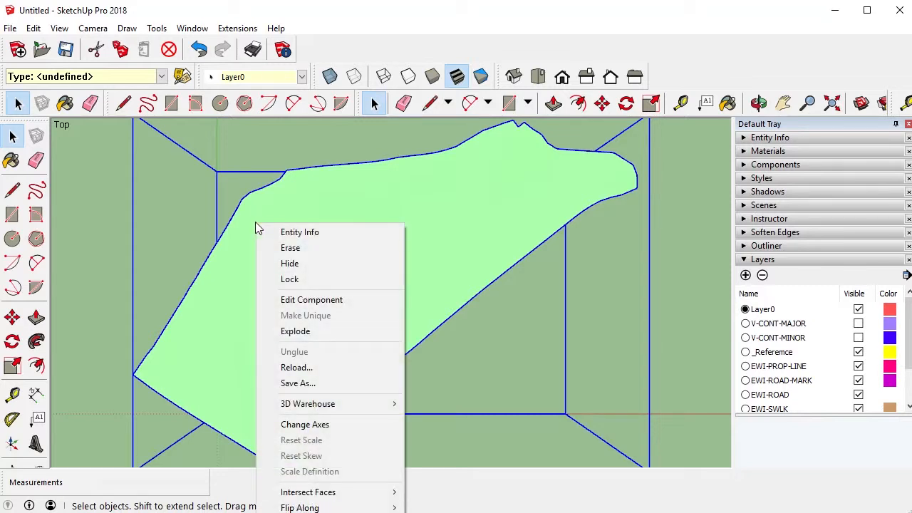
left_click(310, 263)
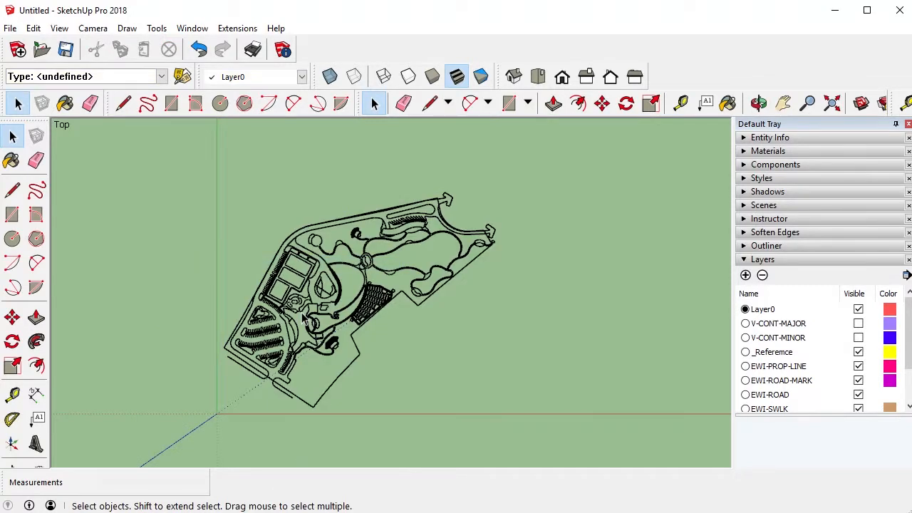
Set the camera to parallel projection and draw a rectangle about 1643' by 1291' around the whole site drawing.
left_click(92, 30)
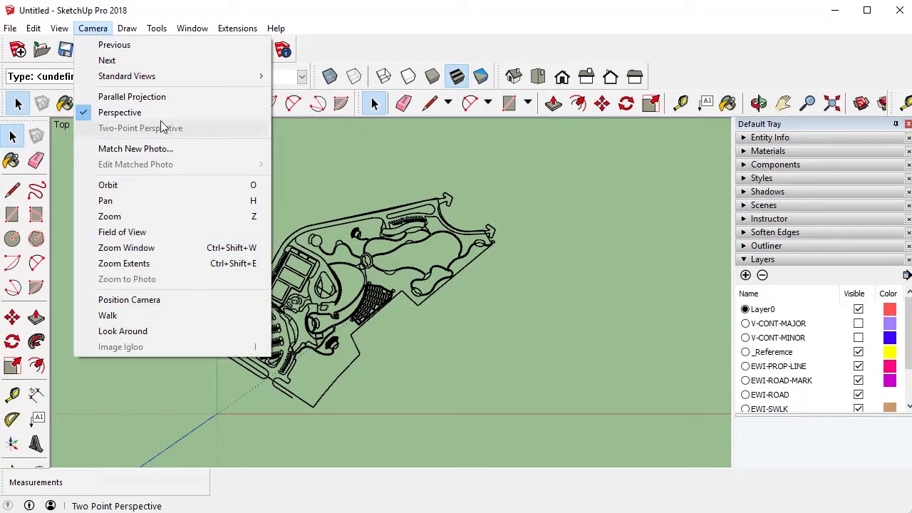
left_click(147, 96)
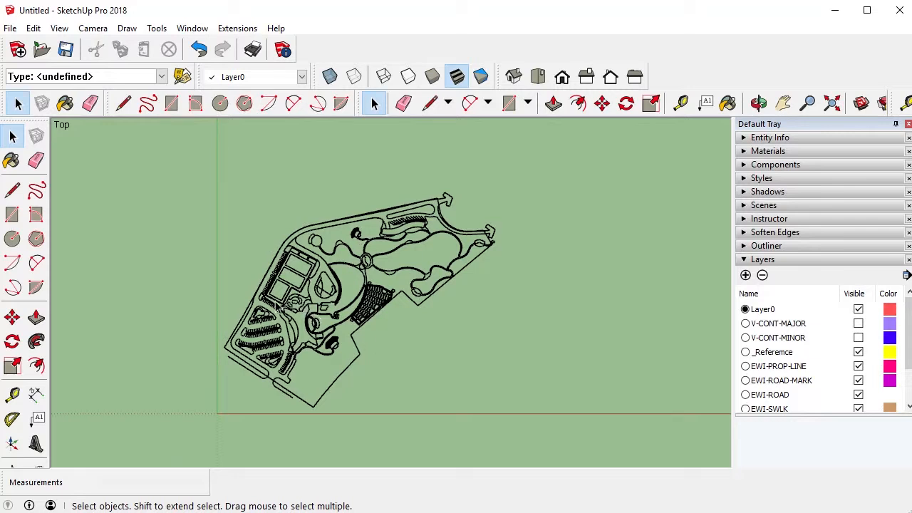
left_click(12, 214)
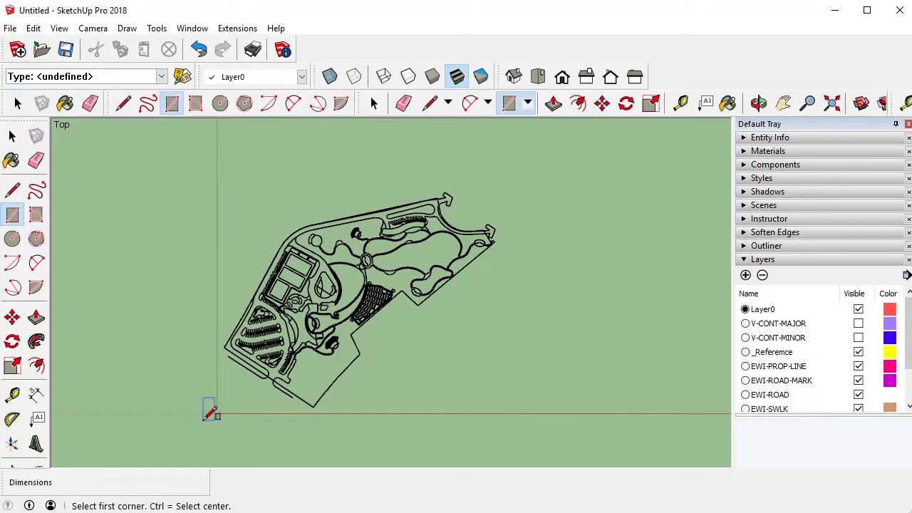
left_click(205, 415)
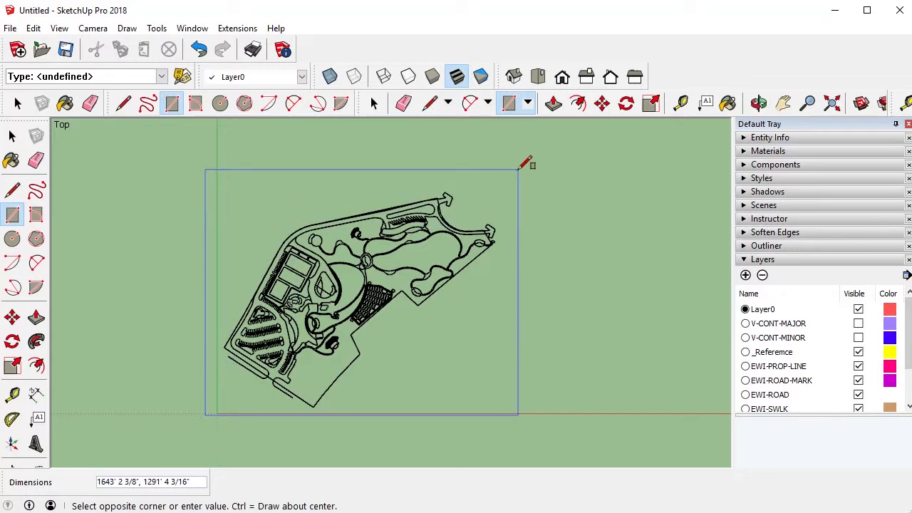
left_click(518, 168)
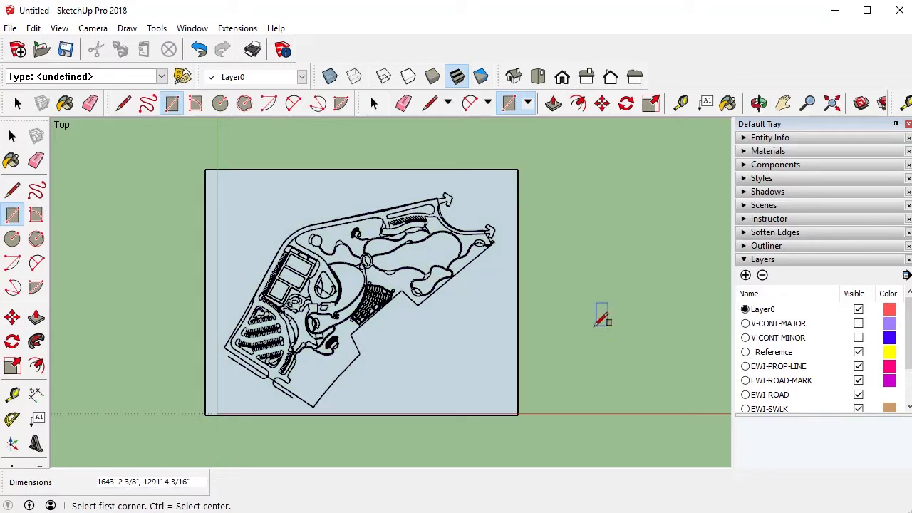
key("space")
Export the top view as a 2D PNG named Plan.png at 3000 by 1540 pixels, with anti-aliasing and a transparent background.
scroll(366, 328, "up", 2)
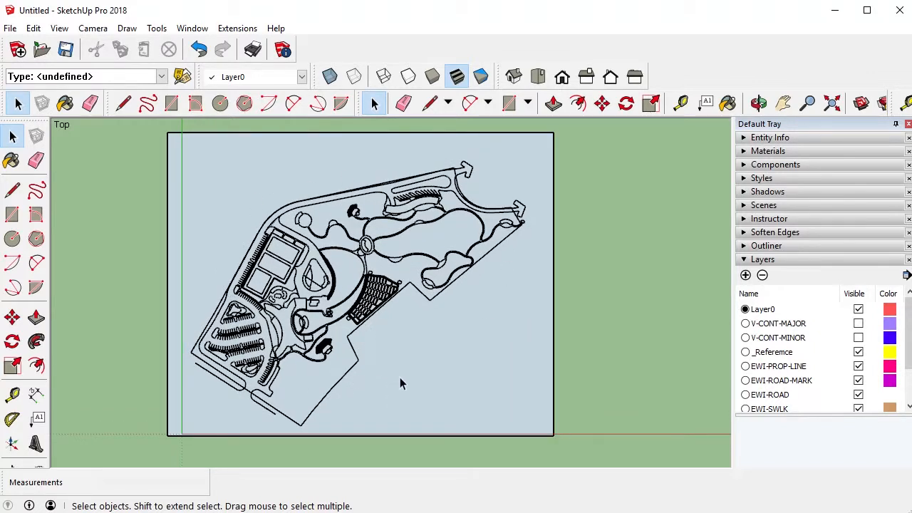
middle_click(447, 344)
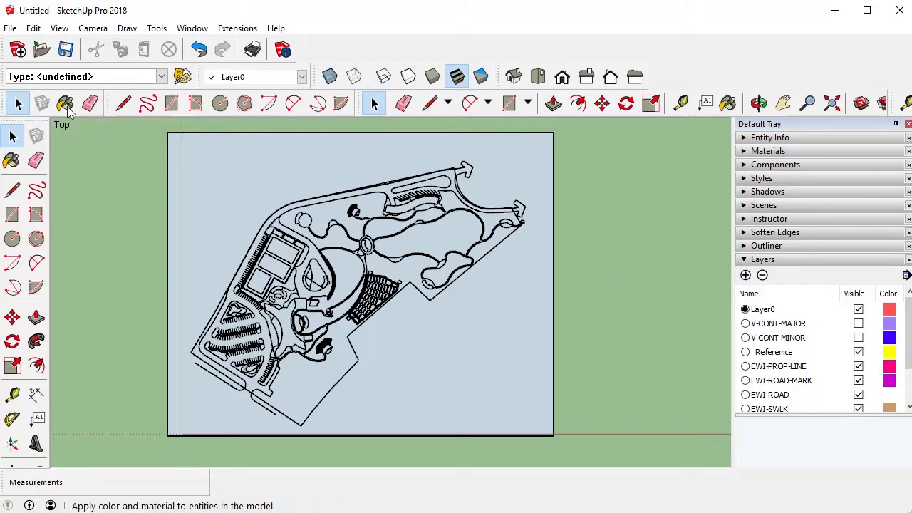
left_click(9, 28)
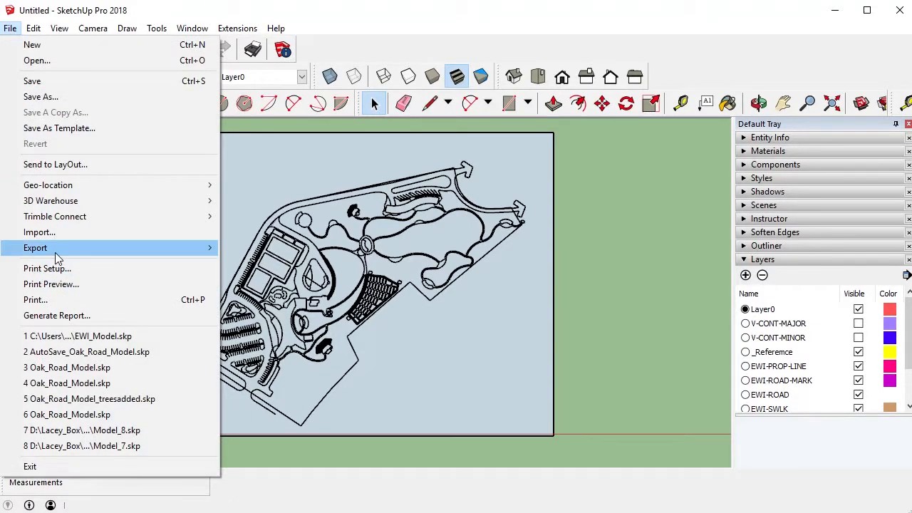
mouse_move(55, 250)
left_click(283, 265)
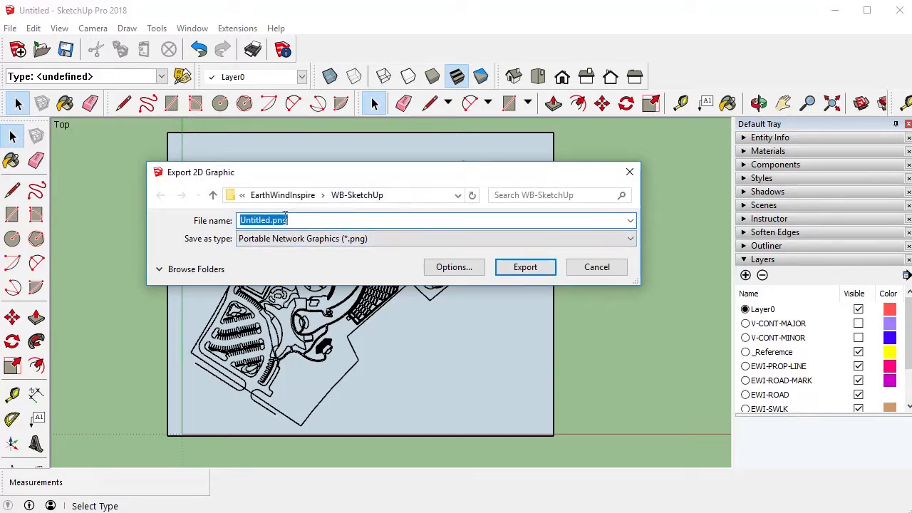
left_click(310, 220)
double_click(267, 219)
type("Plan")
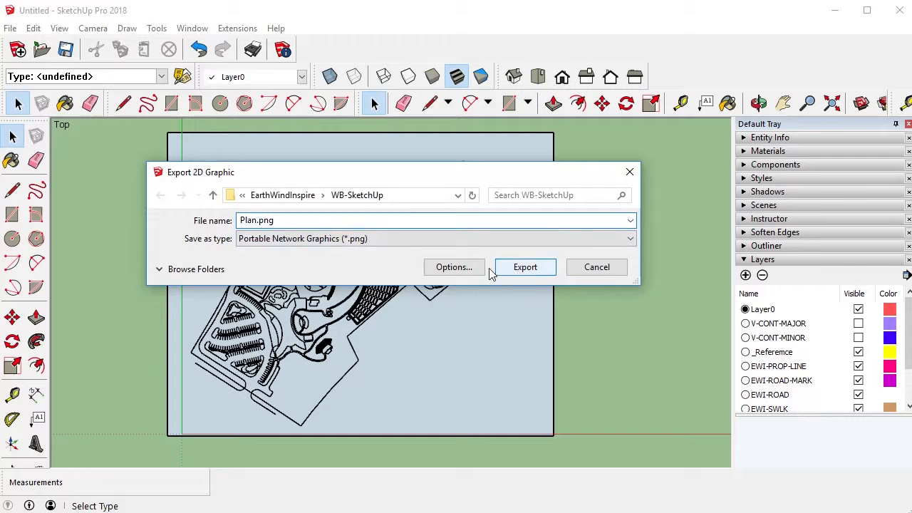
left_click(454, 267)
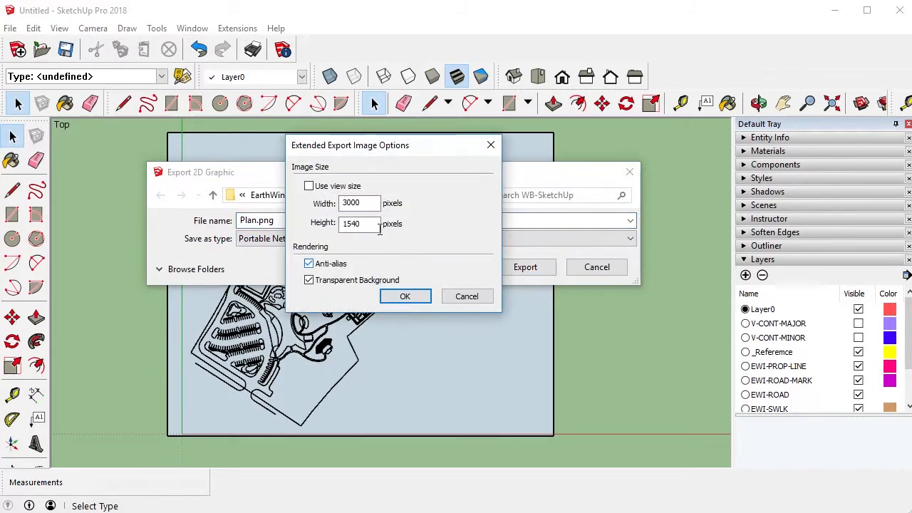
left_click(409, 298)
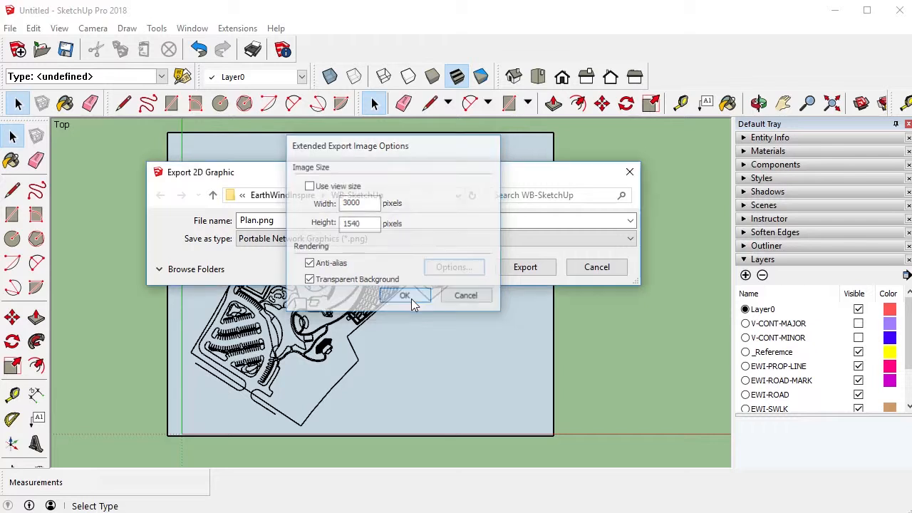
left_click(525, 267)
In Photoshop, clear the current selection, crop Plan.png to the non-transparent area of Layer 0, and save the file.
key("ctrl+z")
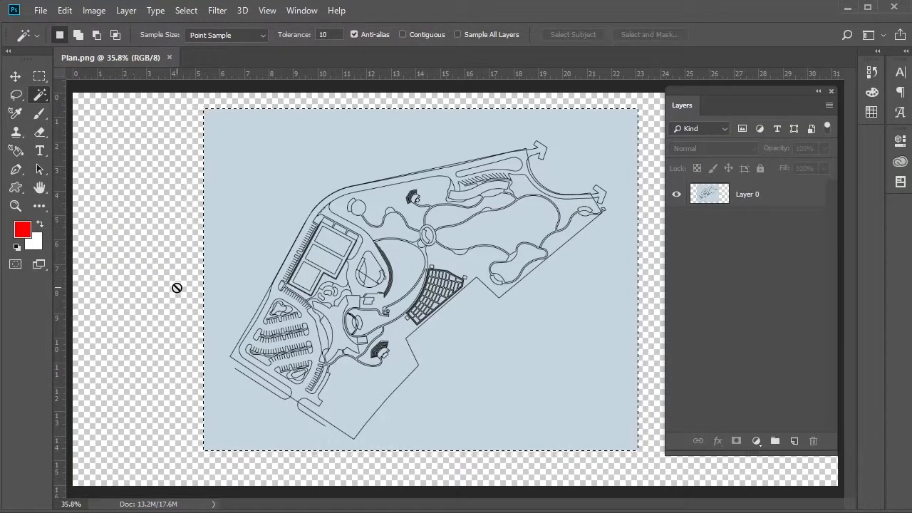
key("ctrl+d")
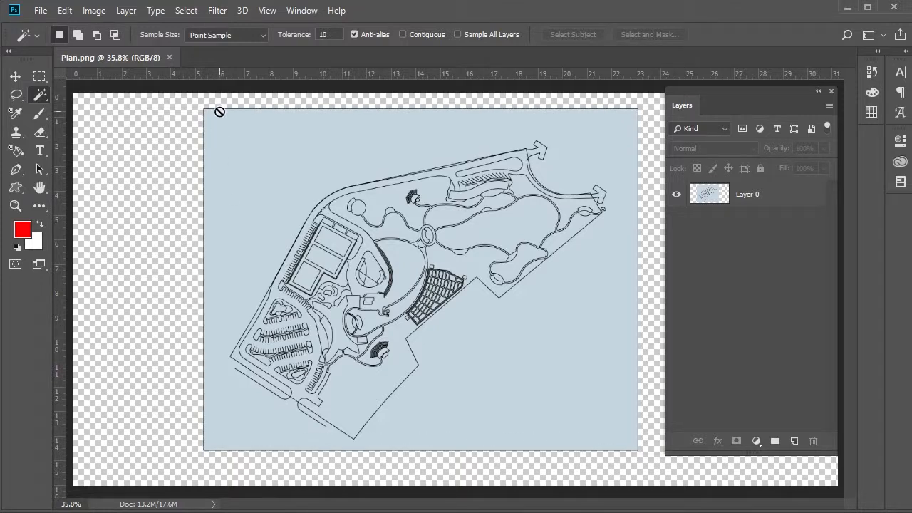
left_click(39, 77)
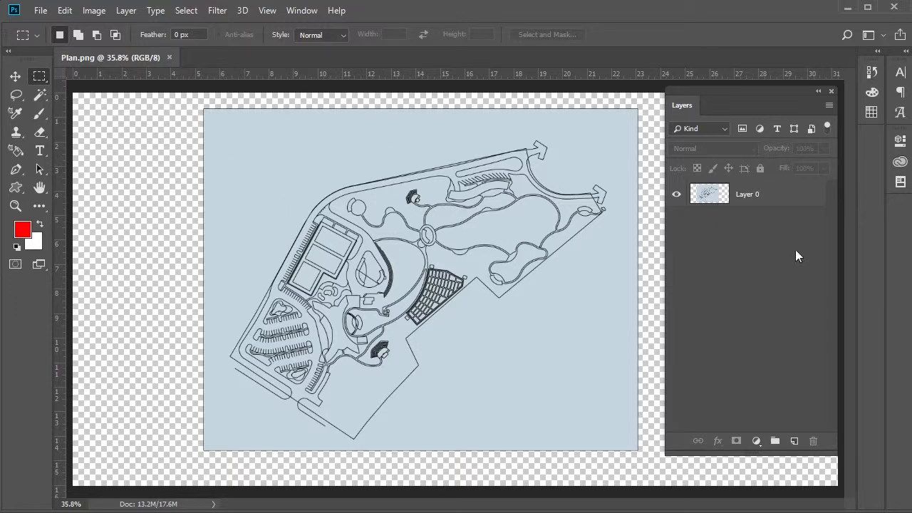
left_click(718, 197, "ctrl")
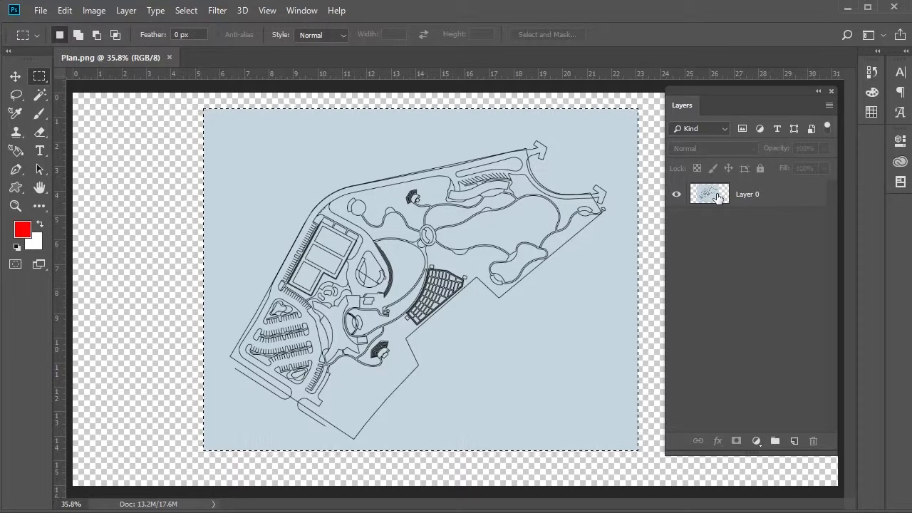
left_click(94, 11)
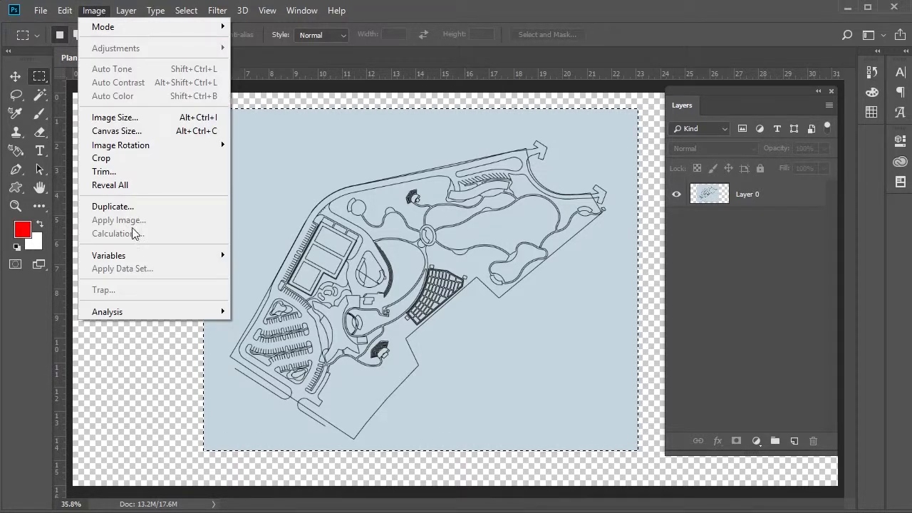
left_click(129, 159)
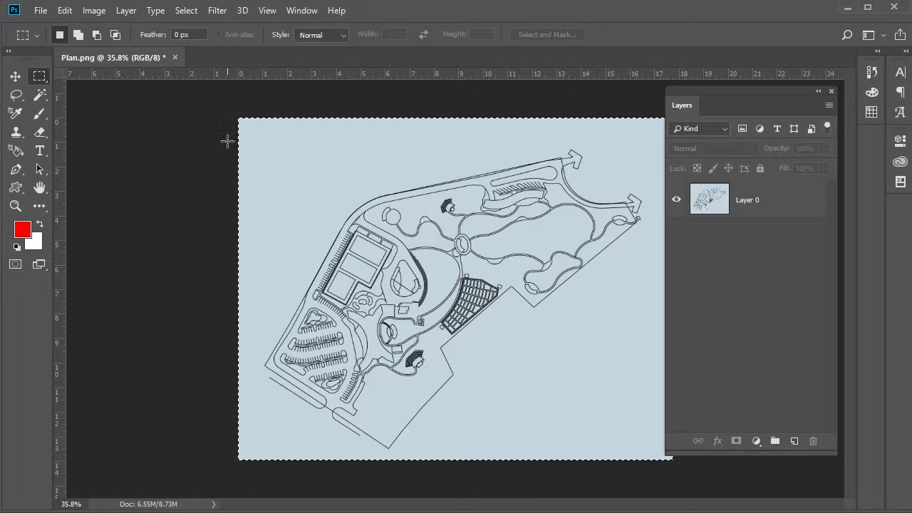
left_click(41, 11)
left_click(55, 156)
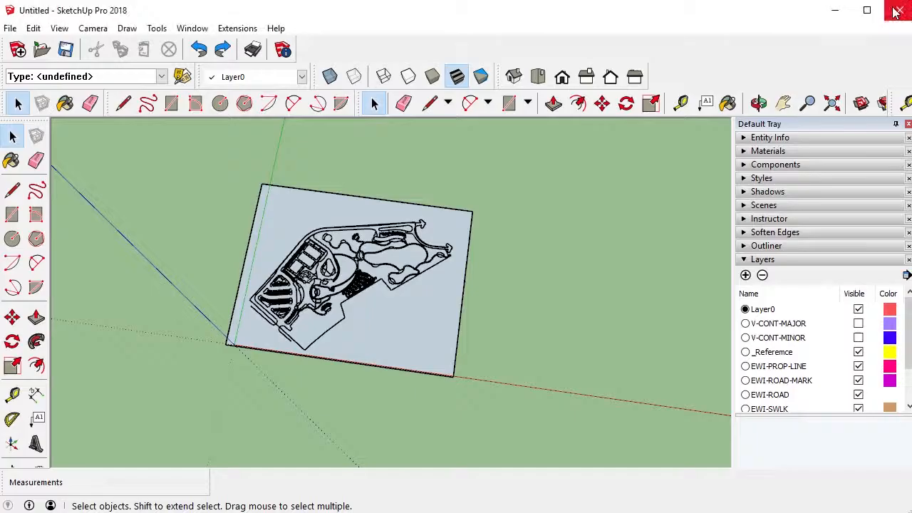
Back in SketchUp, move the rectangle's face and edges straight up above the site drawing, and clear the selection.
scroll(325, 364, "up", 4)
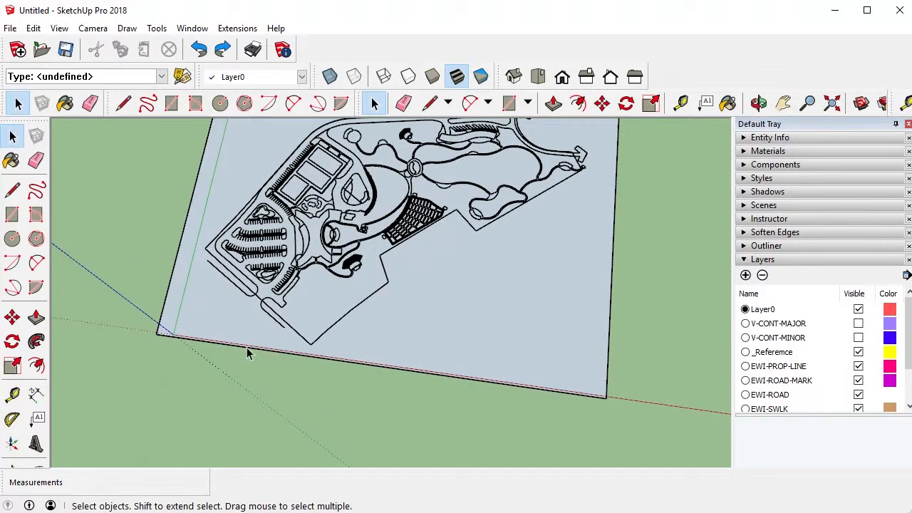
middle_click_drag(246, 346, 294, 254)
left_click(421, 340)
double_click(426, 337)
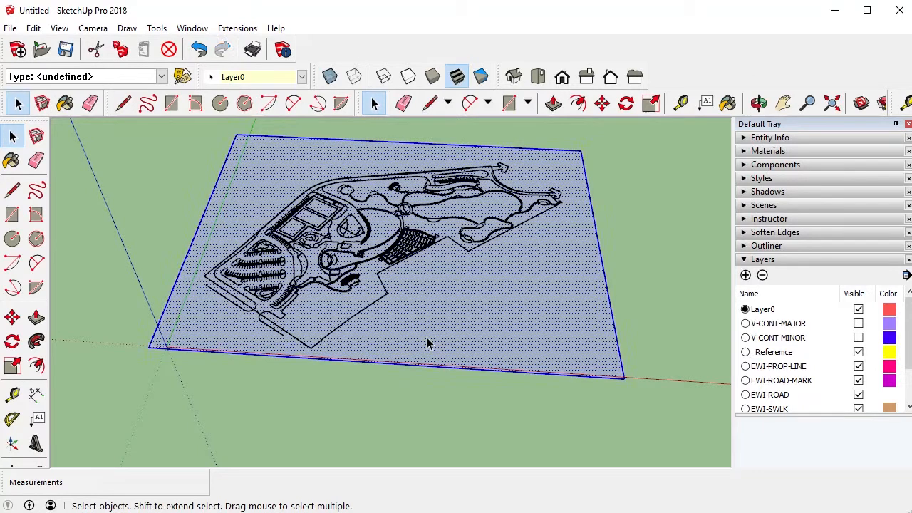
left_click(13, 320)
left_click(150, 347)
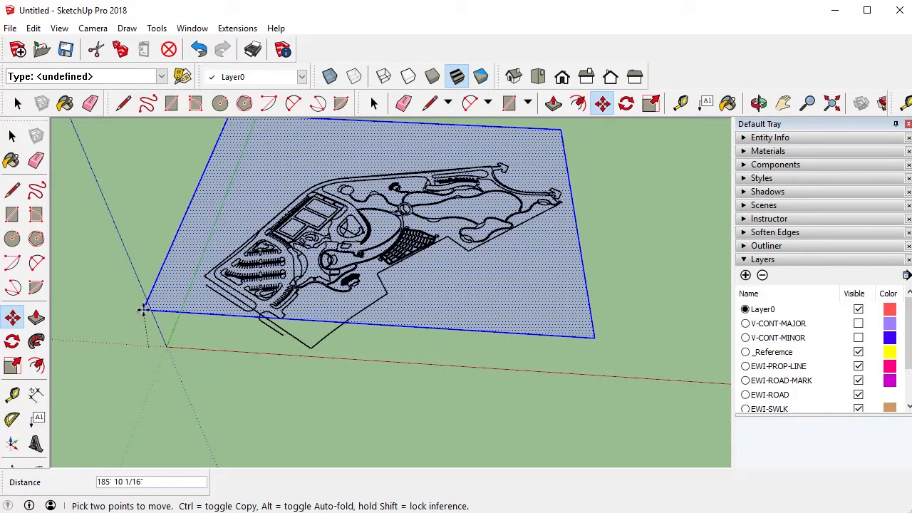
left_click(143, 315)
middle_click_drag(290, 381, 249, 296)
key("space")
left_click(130, 238)
Import Plan.png as a texture and fit it to the raised rectangle from its corner near the origin to the diagonally opposite corner.
scroll(185, 235, "up", 2)
middle_click_drag(202, 224, 267, 275)
scroll(350, 320, "down", 3)
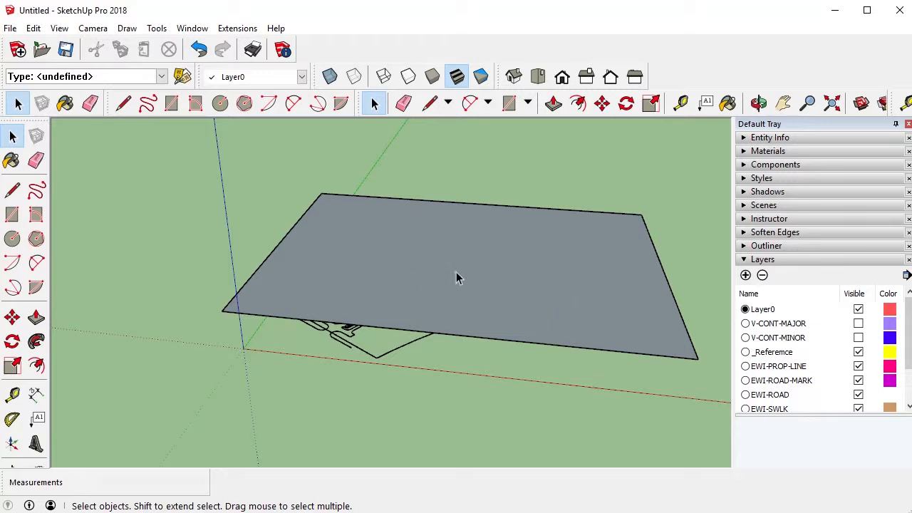
left_click(322, 278)
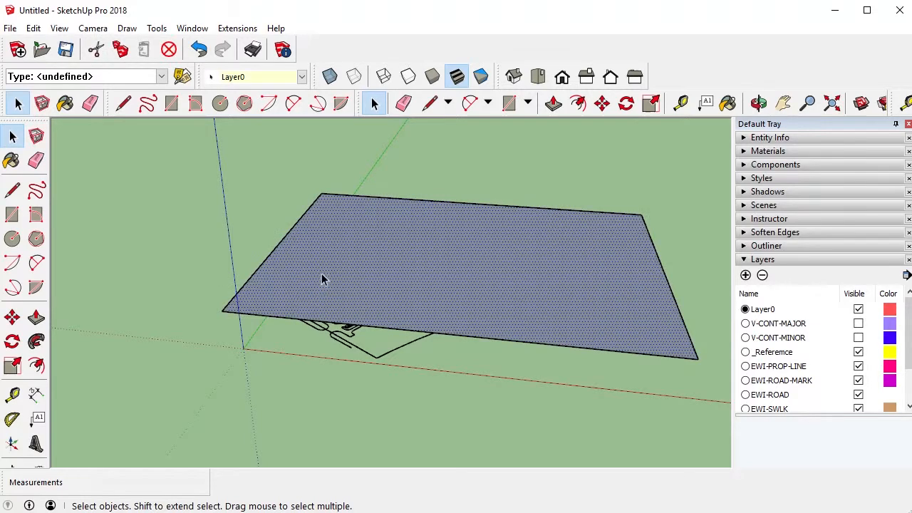
left_click(125, 188)
left_click(10, 28)
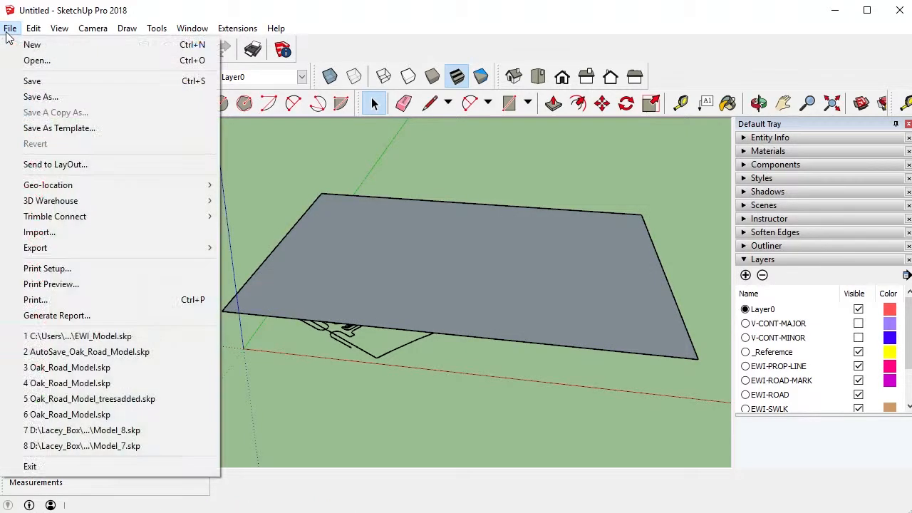
left_click(63, 235)
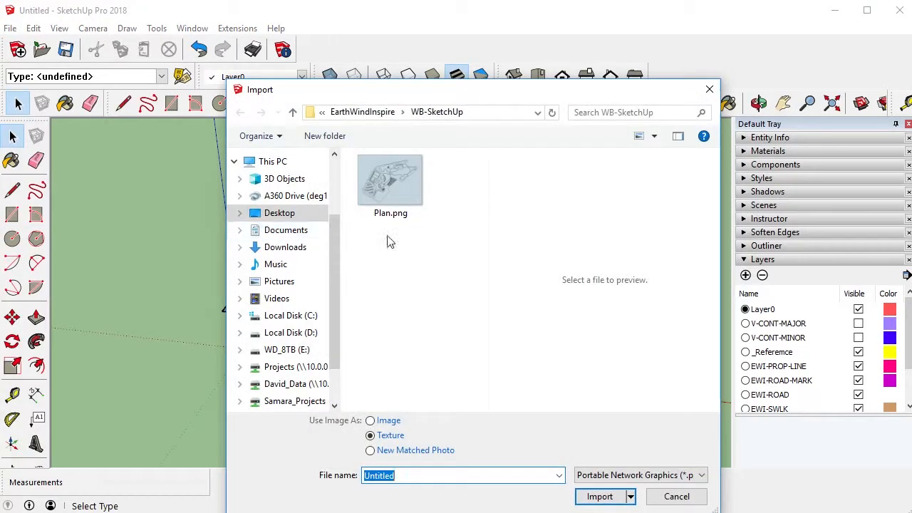
left_click(600, 496)
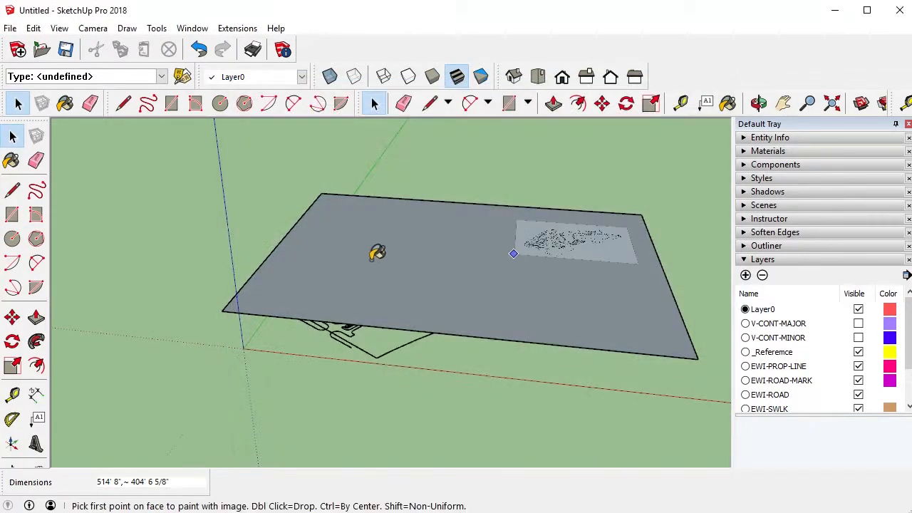
left_click(221, 310)
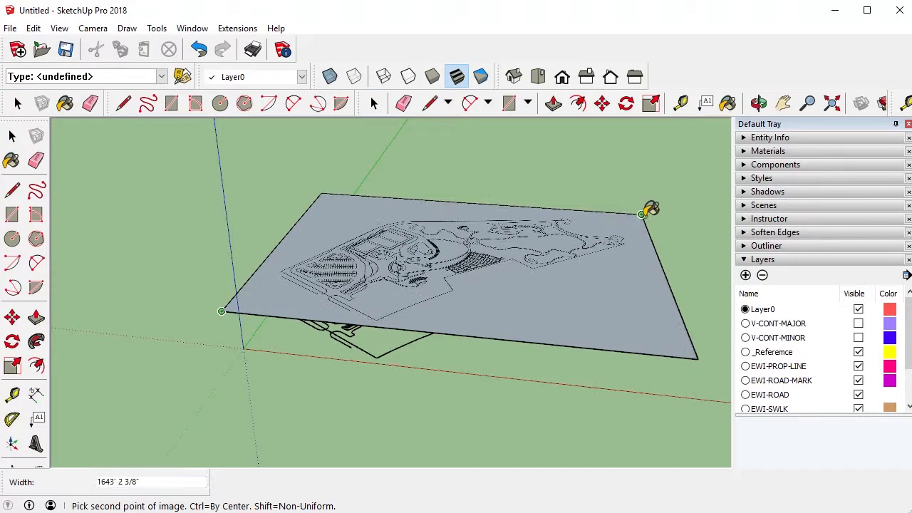
left_click(642, 213)
Select the textured face of the raised rectangle and set its texture to Projected.
middle_click_drag(407, 275, 404, 196)
middle_click_drag(399, 266, 405, 342)
scroll(422, 280, "up", 5)
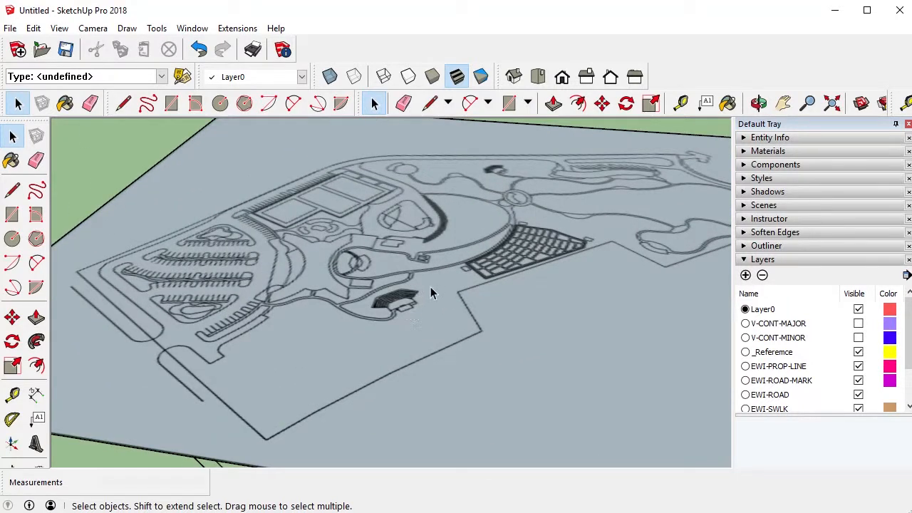
scroll(408, 303, "down", 2)
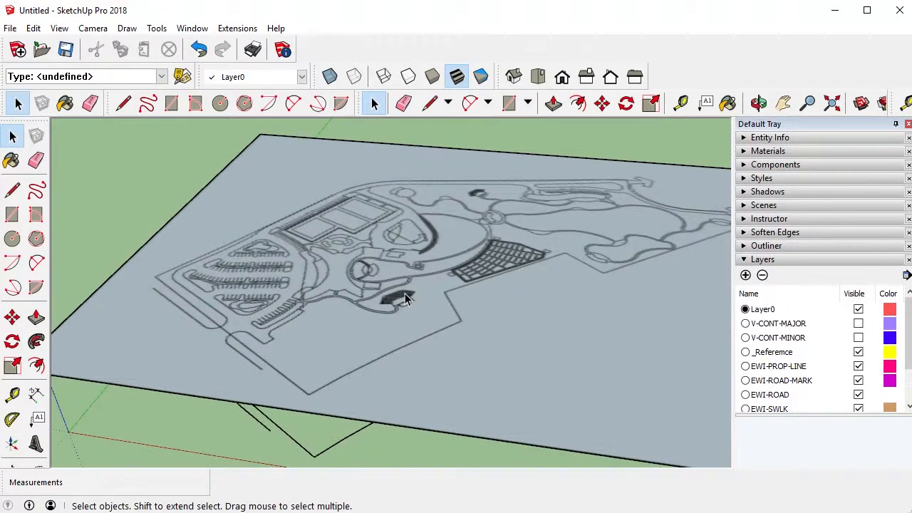
left_click(405, 299)
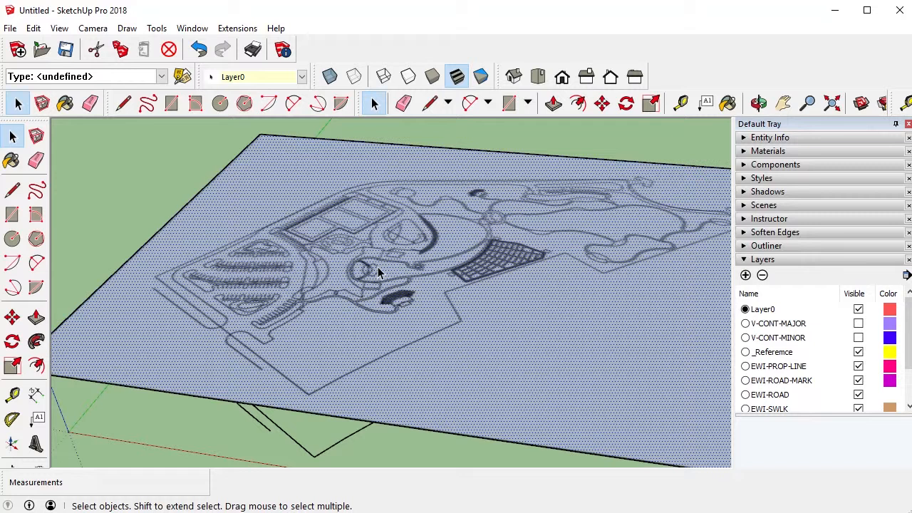
mouse_move(371, 270)
middle_mouse_down()
mouse_move(371, 260)
mouse_move(365, 268)
middle_mouse_up()
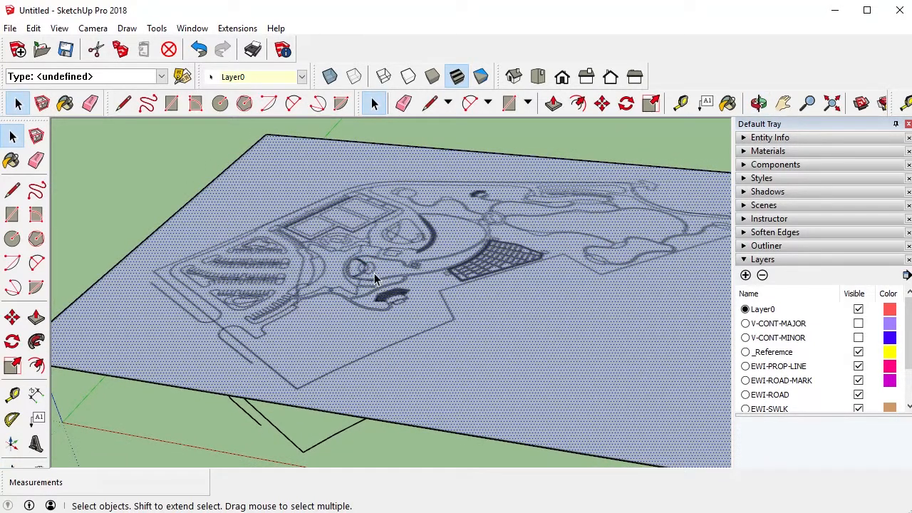
right_click(365, 277)
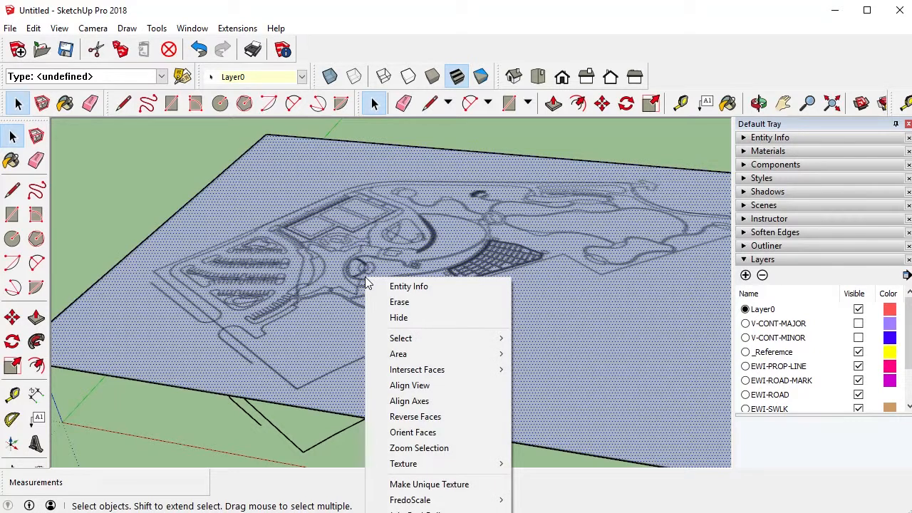
mouse_move(439, 469)
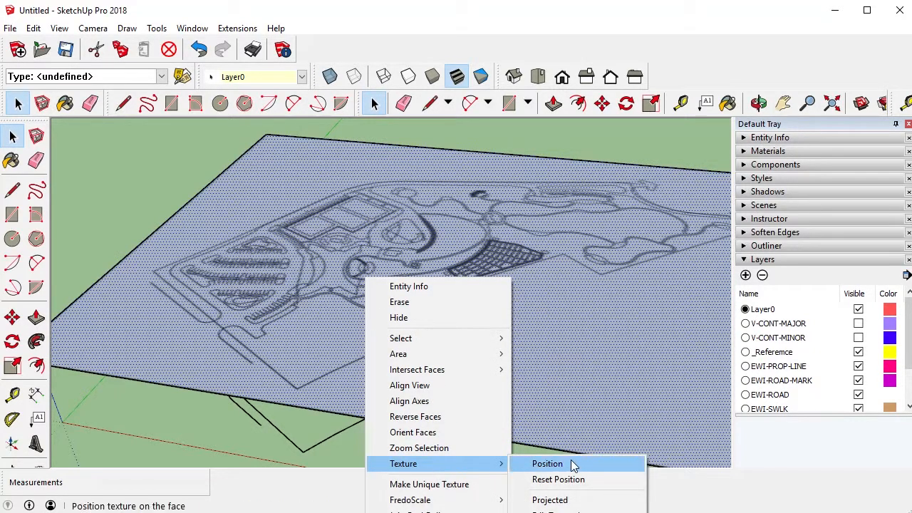
left_click(588, 499)
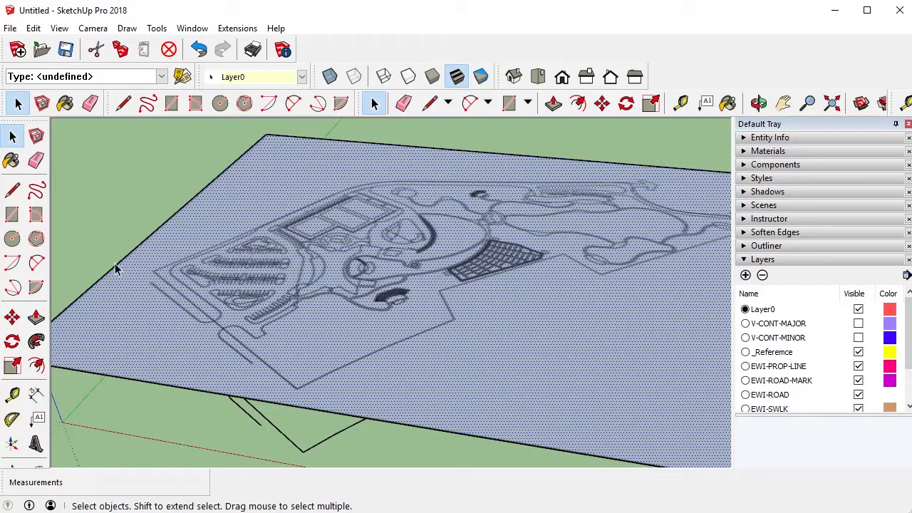
Sample the projected Plan material from the raised rectangle with the Paint Bucket.
left_click(12, 160)
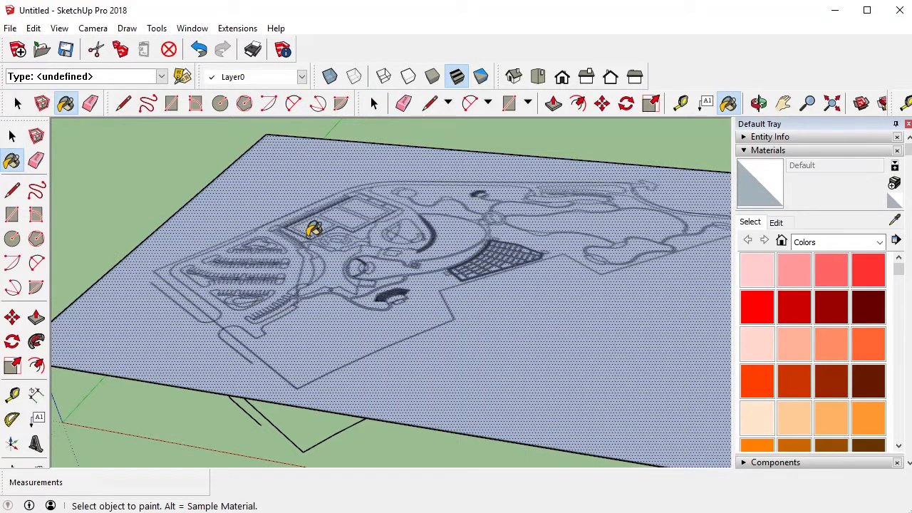
key("alt")
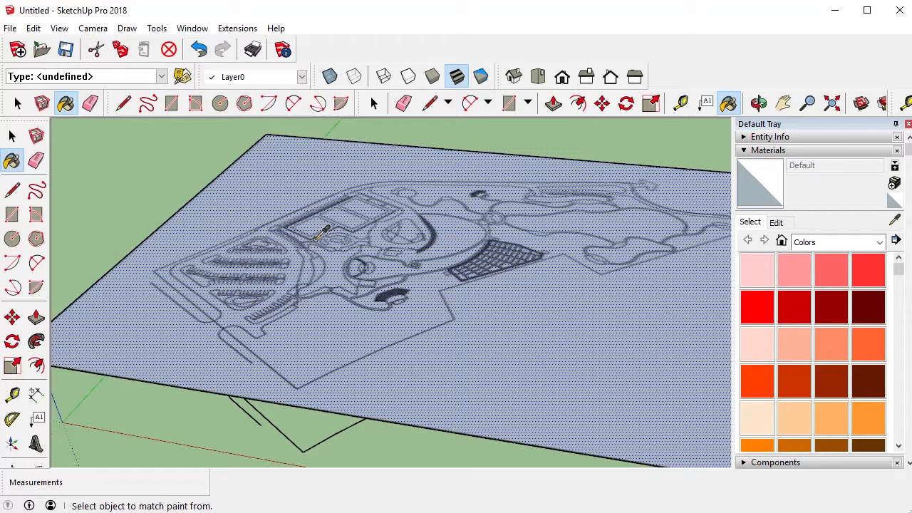
left_click(316, 238, "alt")
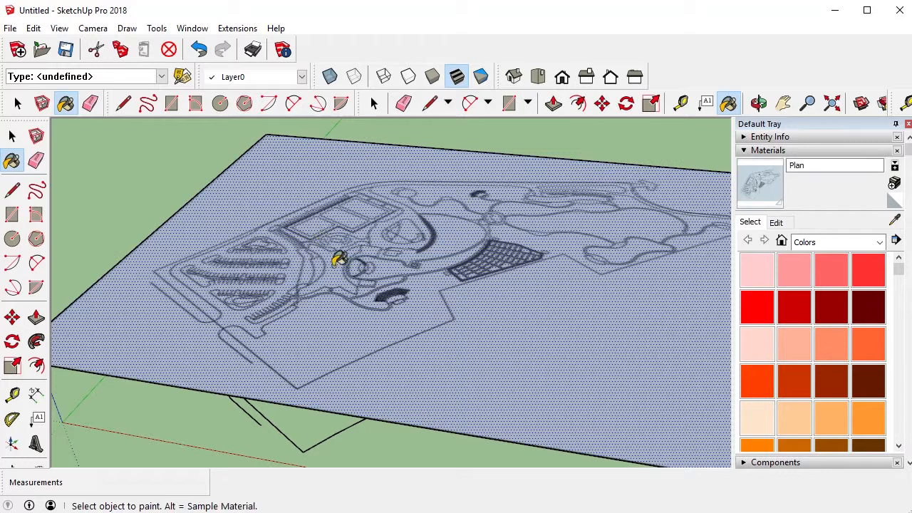
Leave the Paint Bucket and unhide the hidden terrain above the textured rectangle.
scroll(353, 267, "down", 1)
scroll(353, 267, "down", 5)
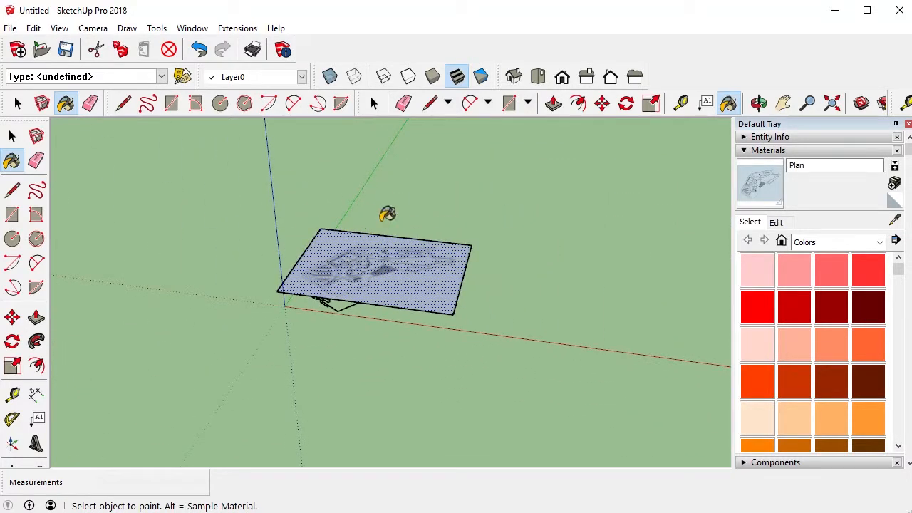
left_click(9, 139)
middle_click_drag(392, 216, 341, 336)
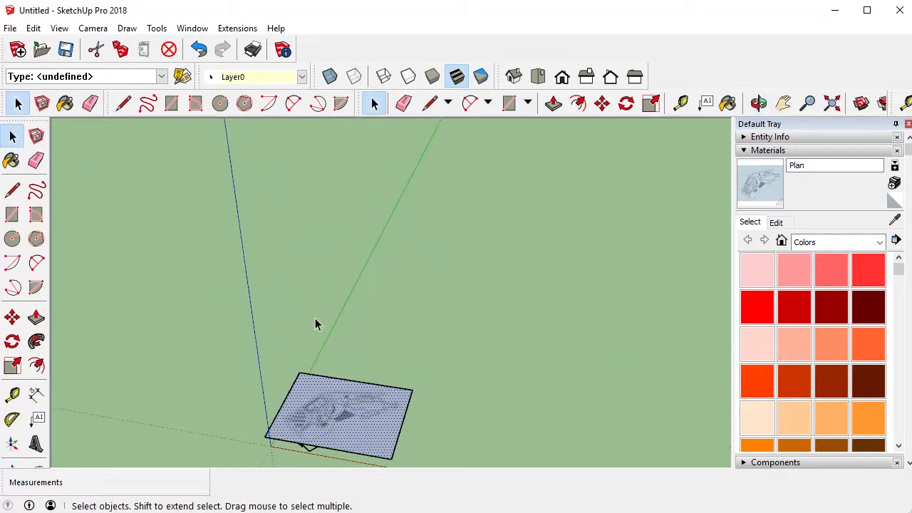
scroll(315, 321, "up", 2)
middle_click_drag(323, 330, 325, 250)
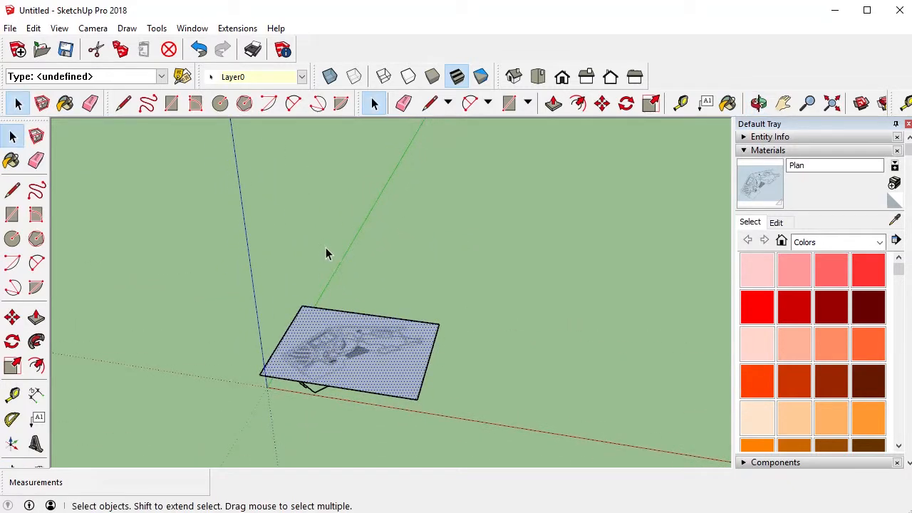
left_click(32, 29)
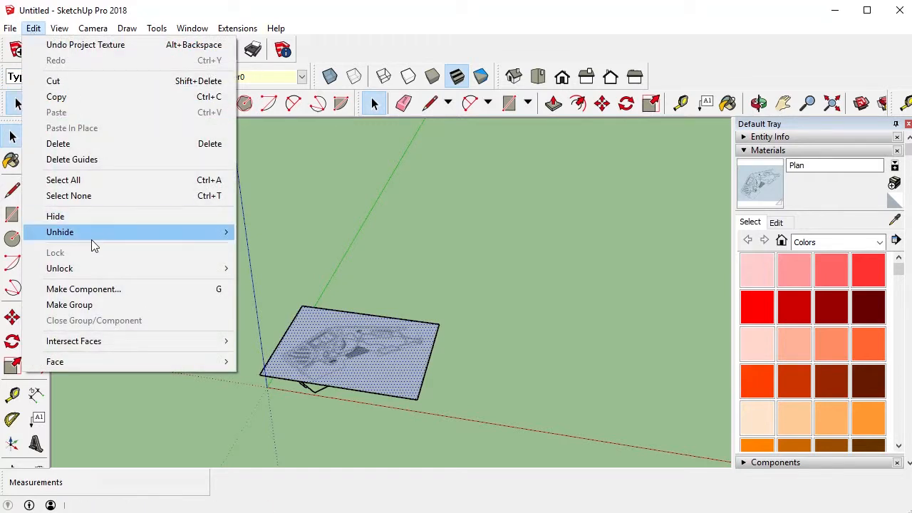
mouse_move(92, 238)
left_click(280, 265)
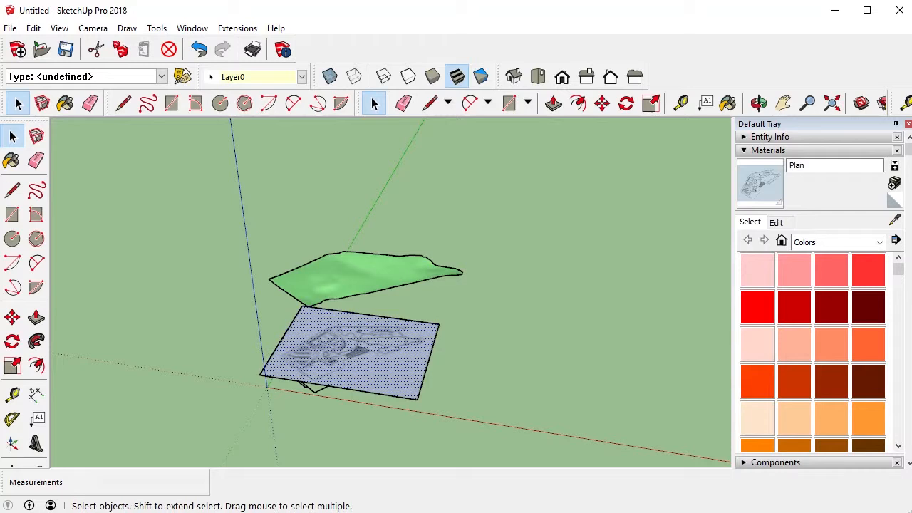
Open the terrain group for editing and select its green surface.
left_click(318, 278)
double_click(335, 282)
left_click(340, 283)
scroll(339, 283, "up", 3)
double_click(339, 279)
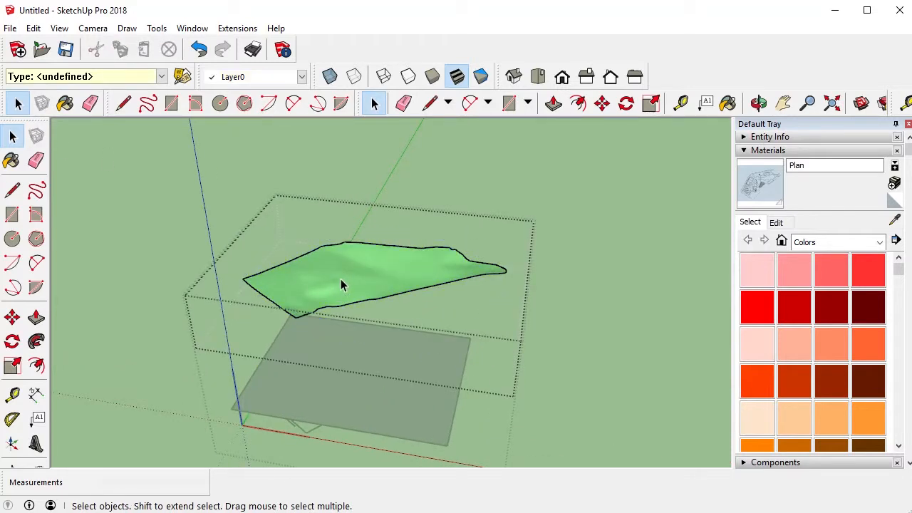
left_click(341, 278)
scroll(340, 279, "up", 5)
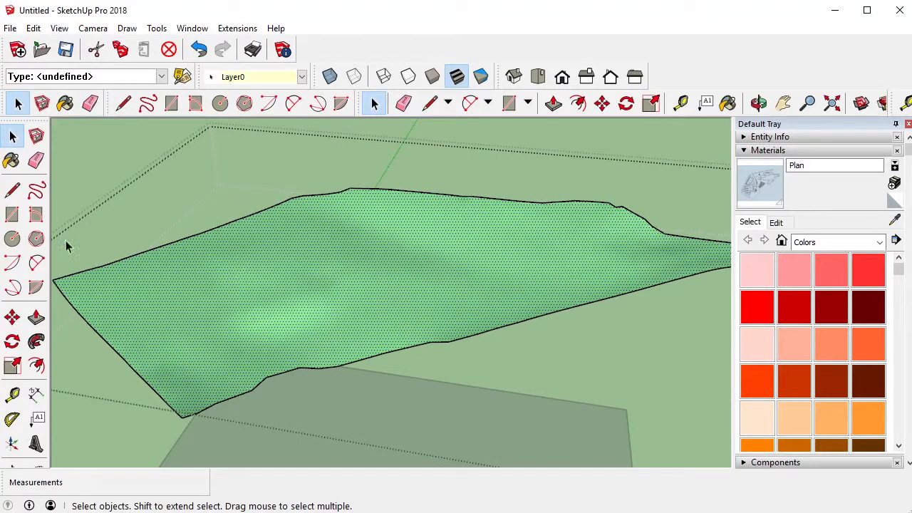
Paint the selected terrain surface with the sampled Plan material.
left_click(12, 160)
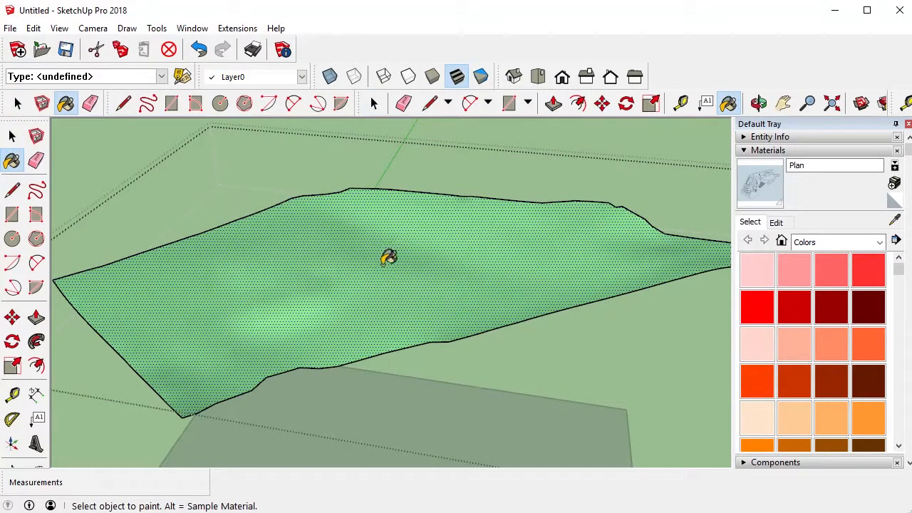
left_click(388, 258)
left_click(12, 136)
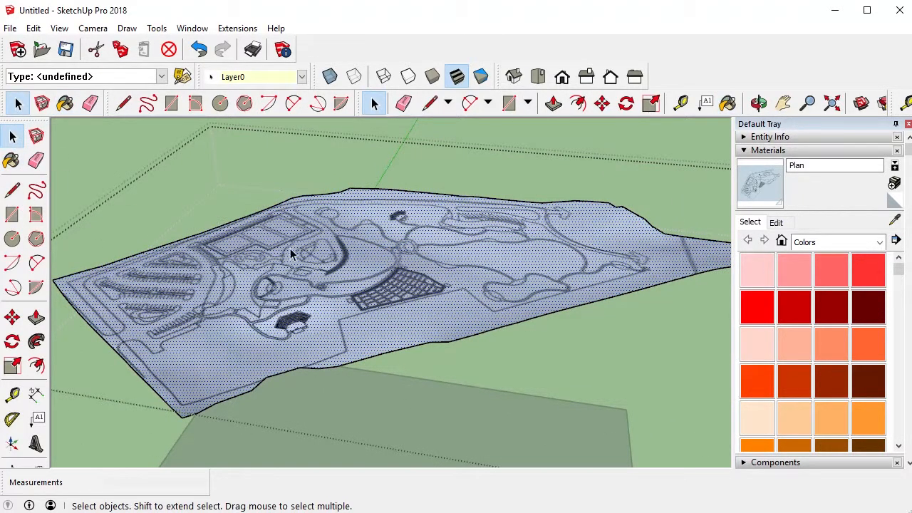
Clear the selection and examine from several angles how the plan linework is projected across the terrain surface.
scroll(306, 278, "up", 5)
middle_click_drag(316, 288, 344, 315)
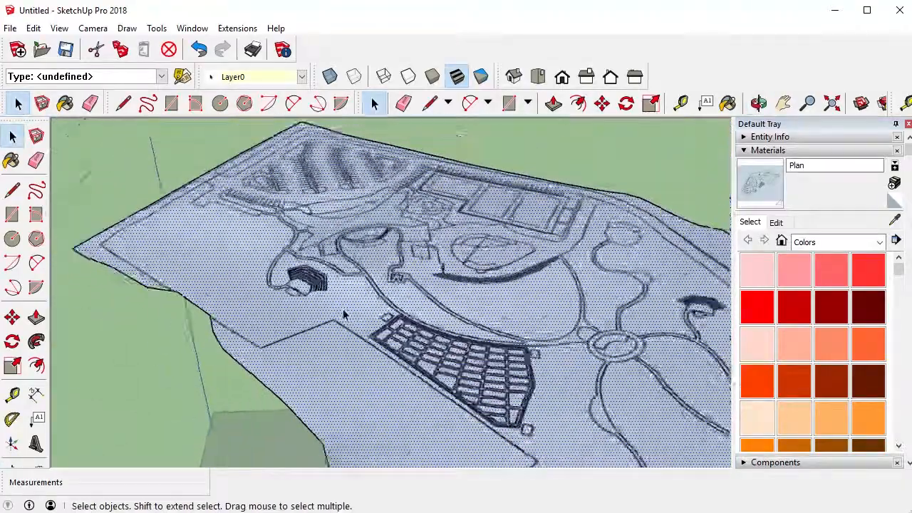
scroll(344, 314, "down", 2)
left_click(156, 220)
scroll(360, 312, "up", 2)
triple_click(426, 323)
middle_click_drag(425, 323, 399, 299)
scroll(270, 270, "up", 4)
scroll(214, 271, "up", 3)
middle_click_drag(200, 275, 293, 312)
scroll(294, 312, "down", 4)
left_click(146, 127)
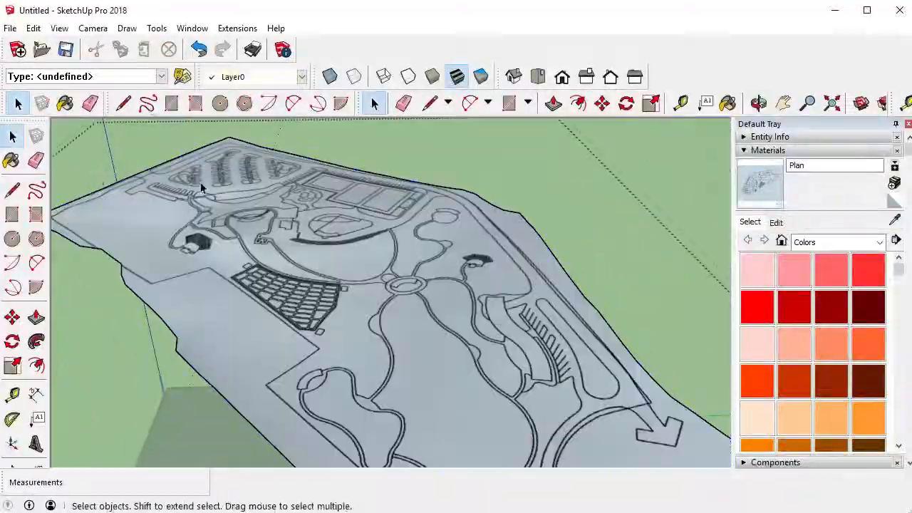